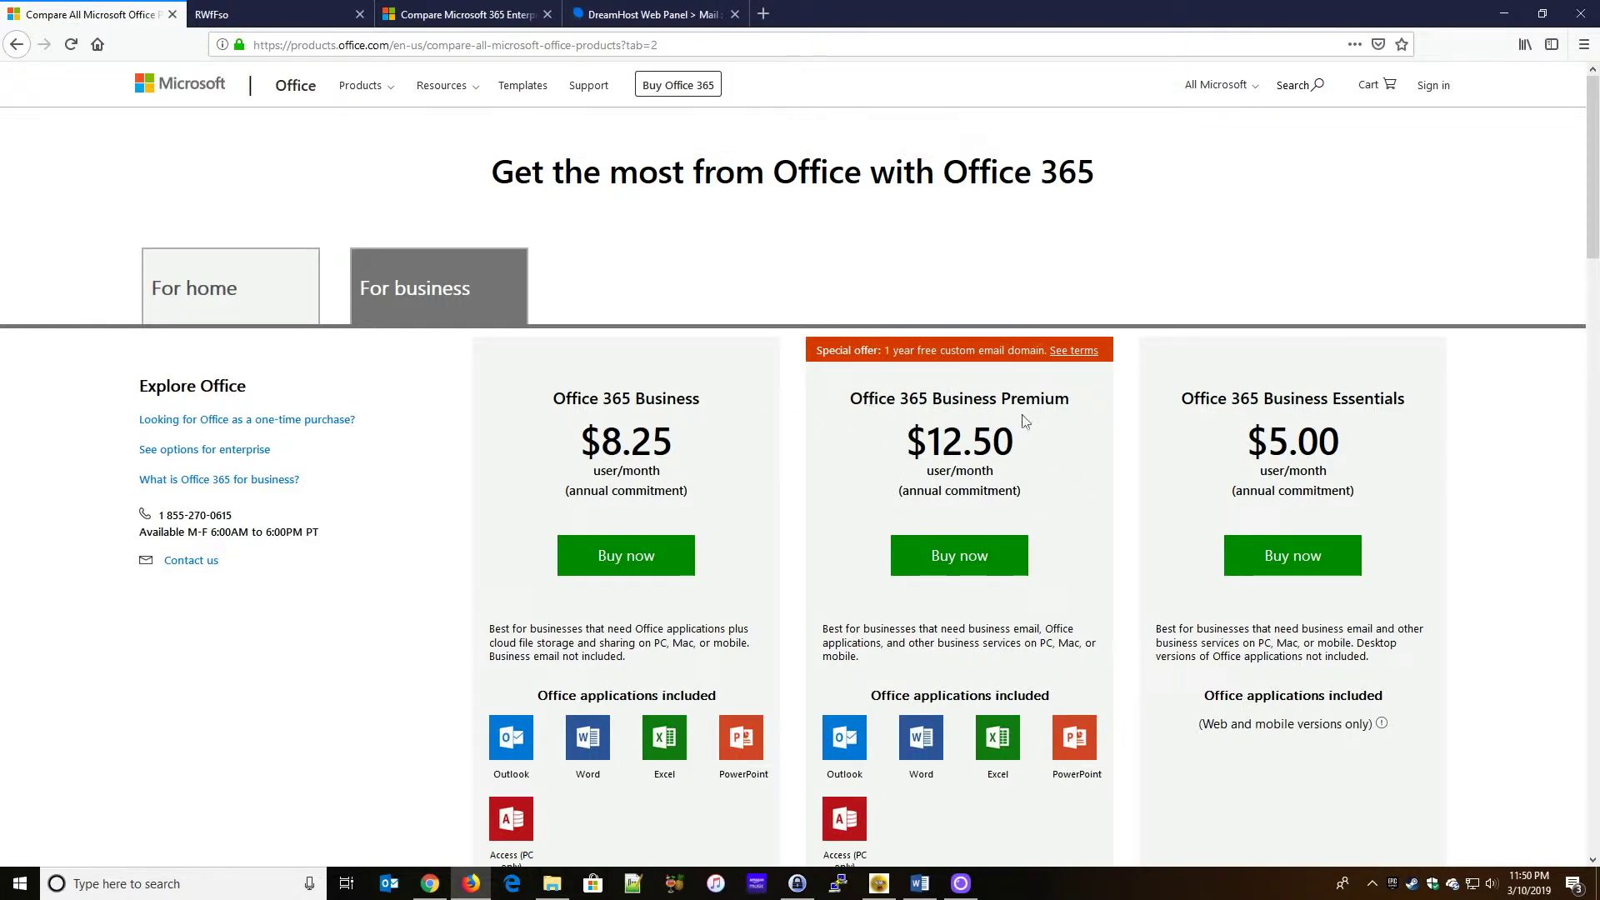
pyautogui.scroll(-3, 1089, 548)
pyautogui.scroll(-3, 1088, 548)
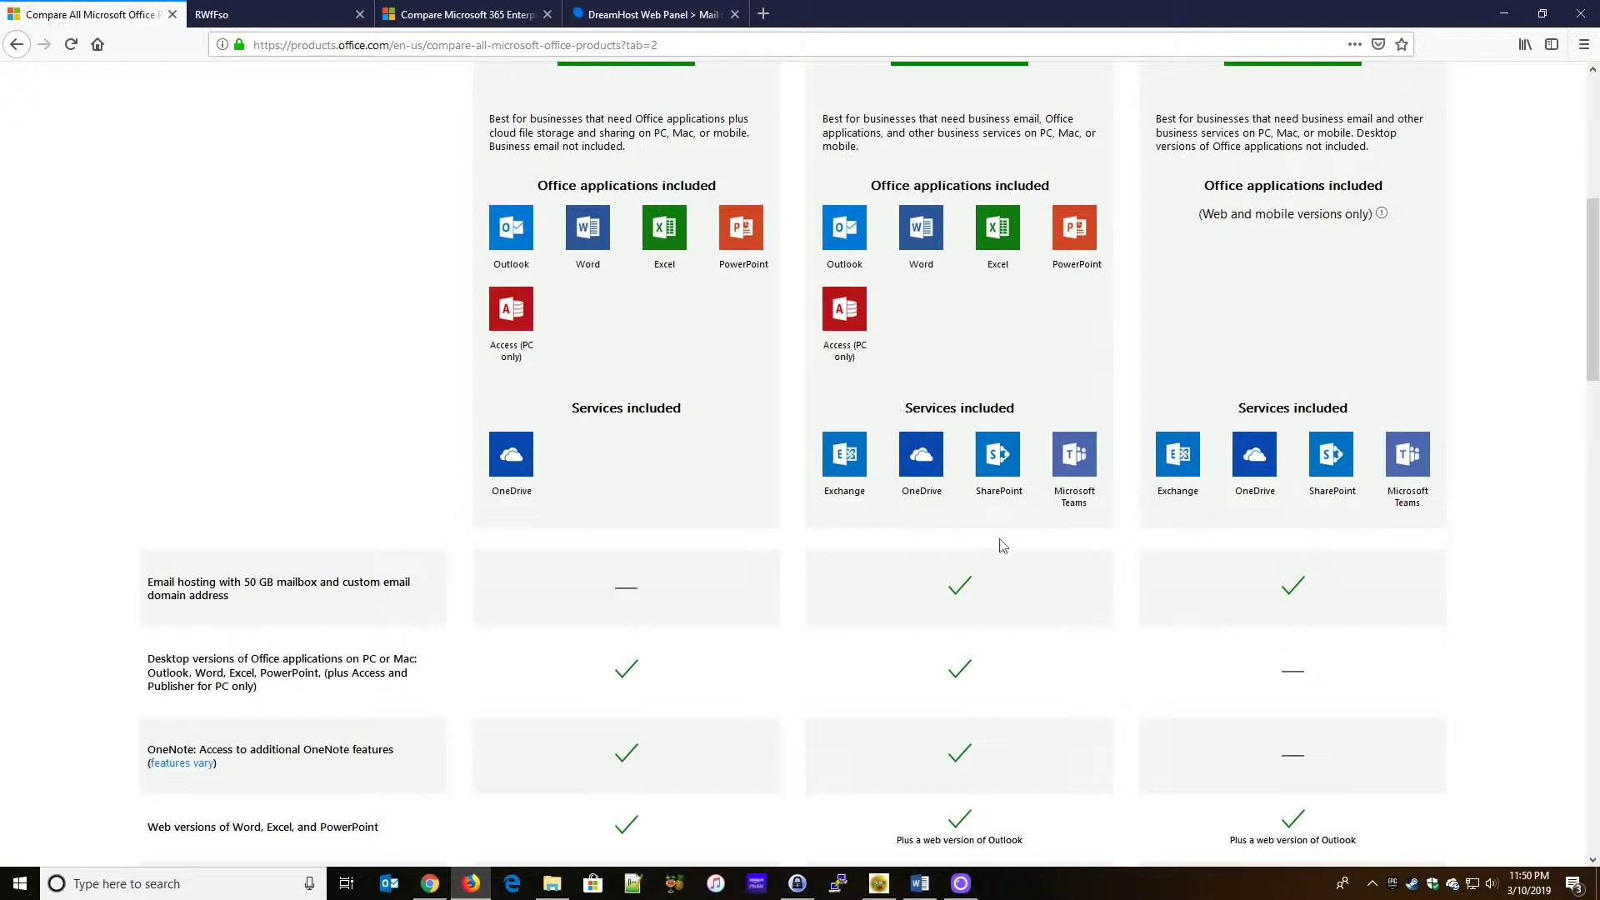
pyautogui.scroll(-4, 1037, 564)
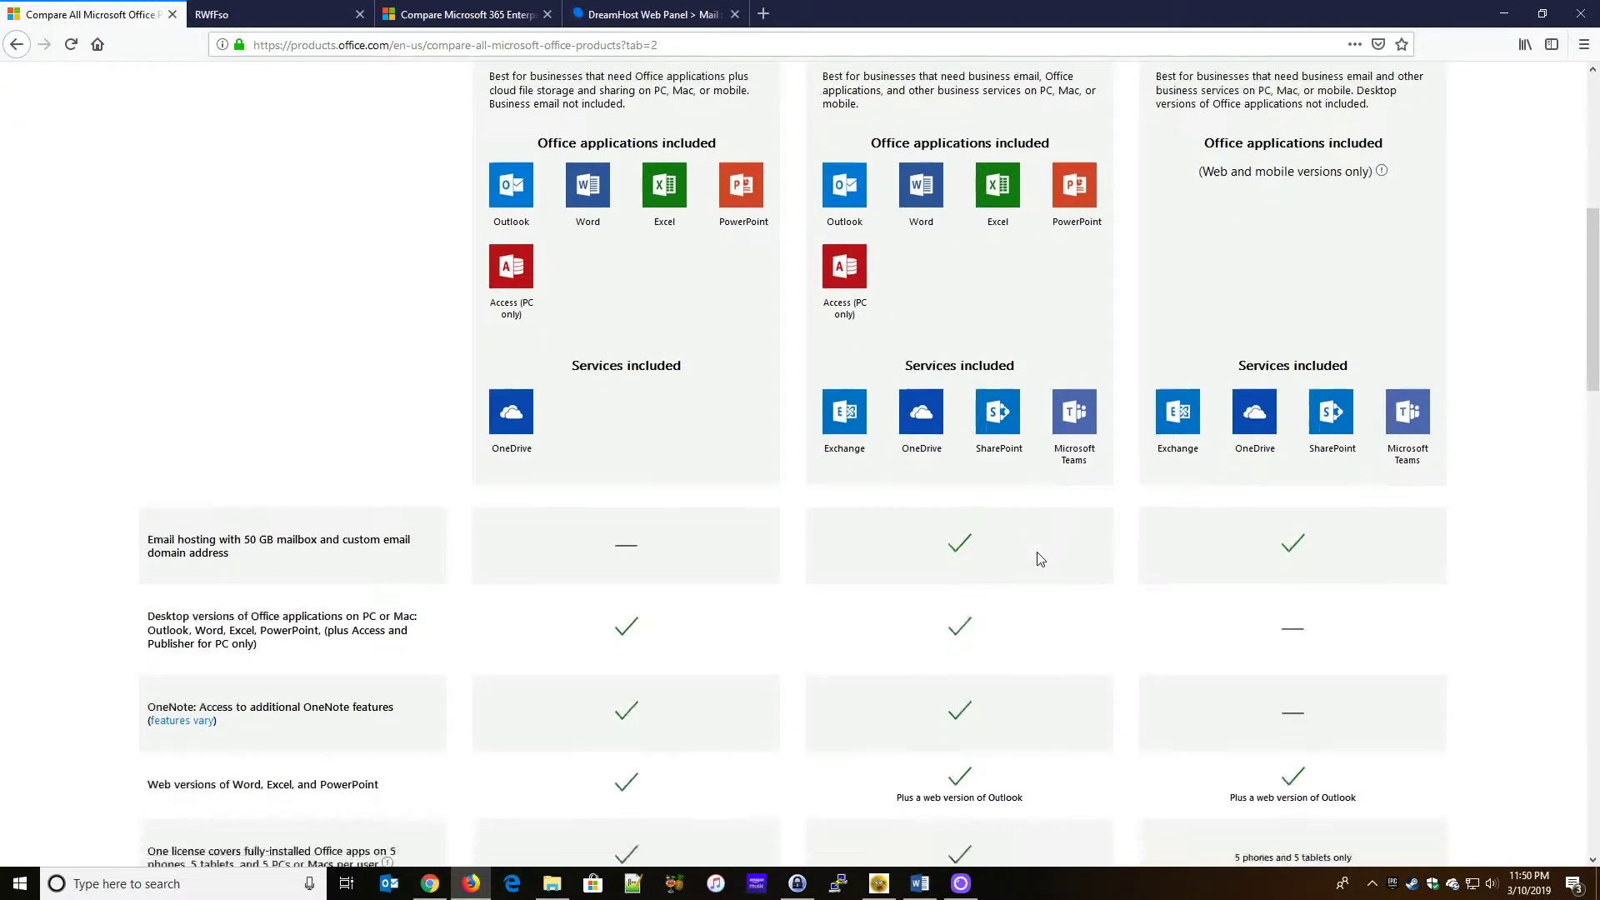
pyautogui.scroll(-1, 974, 350)
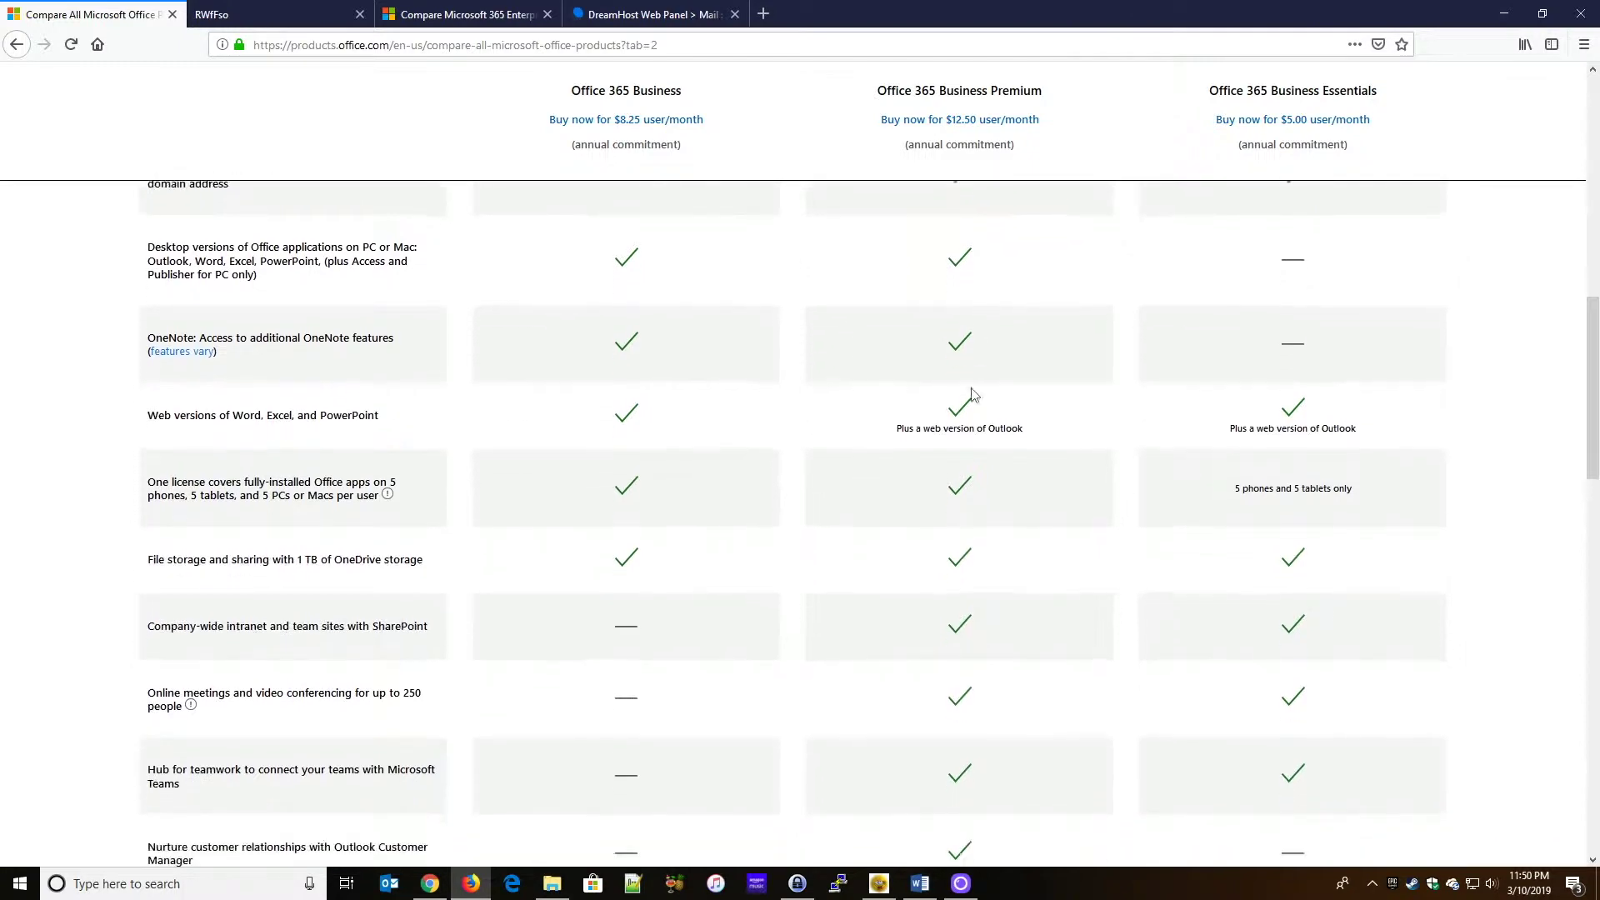
pyautogui.scroll(-5, 1034, 377)
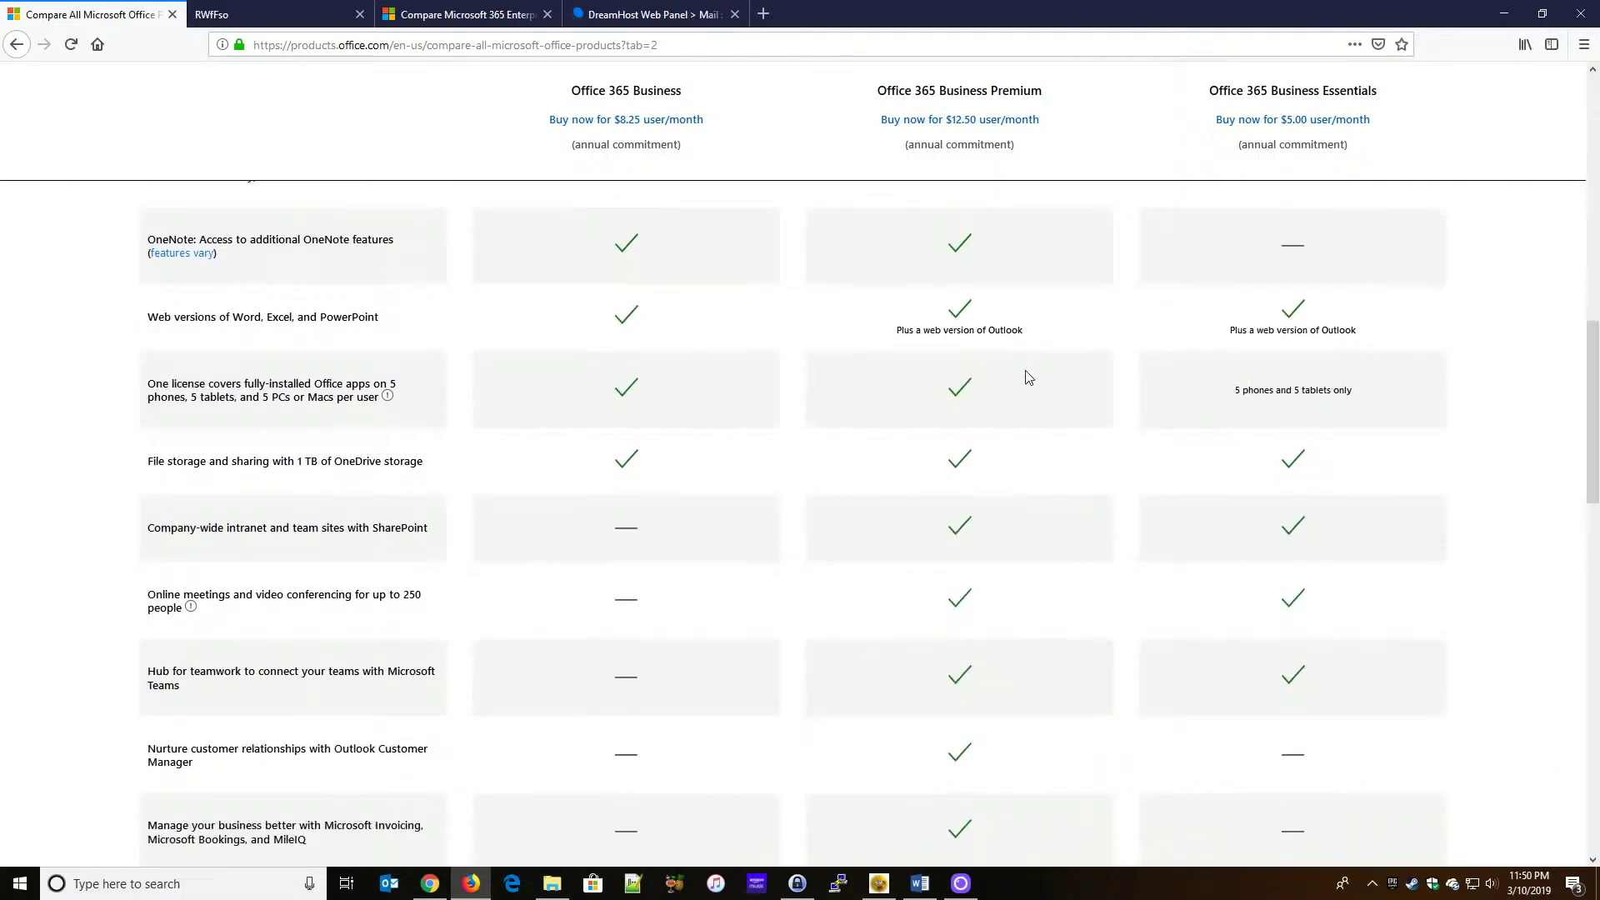
pyautogui.scroll(-2, 1015, 402)
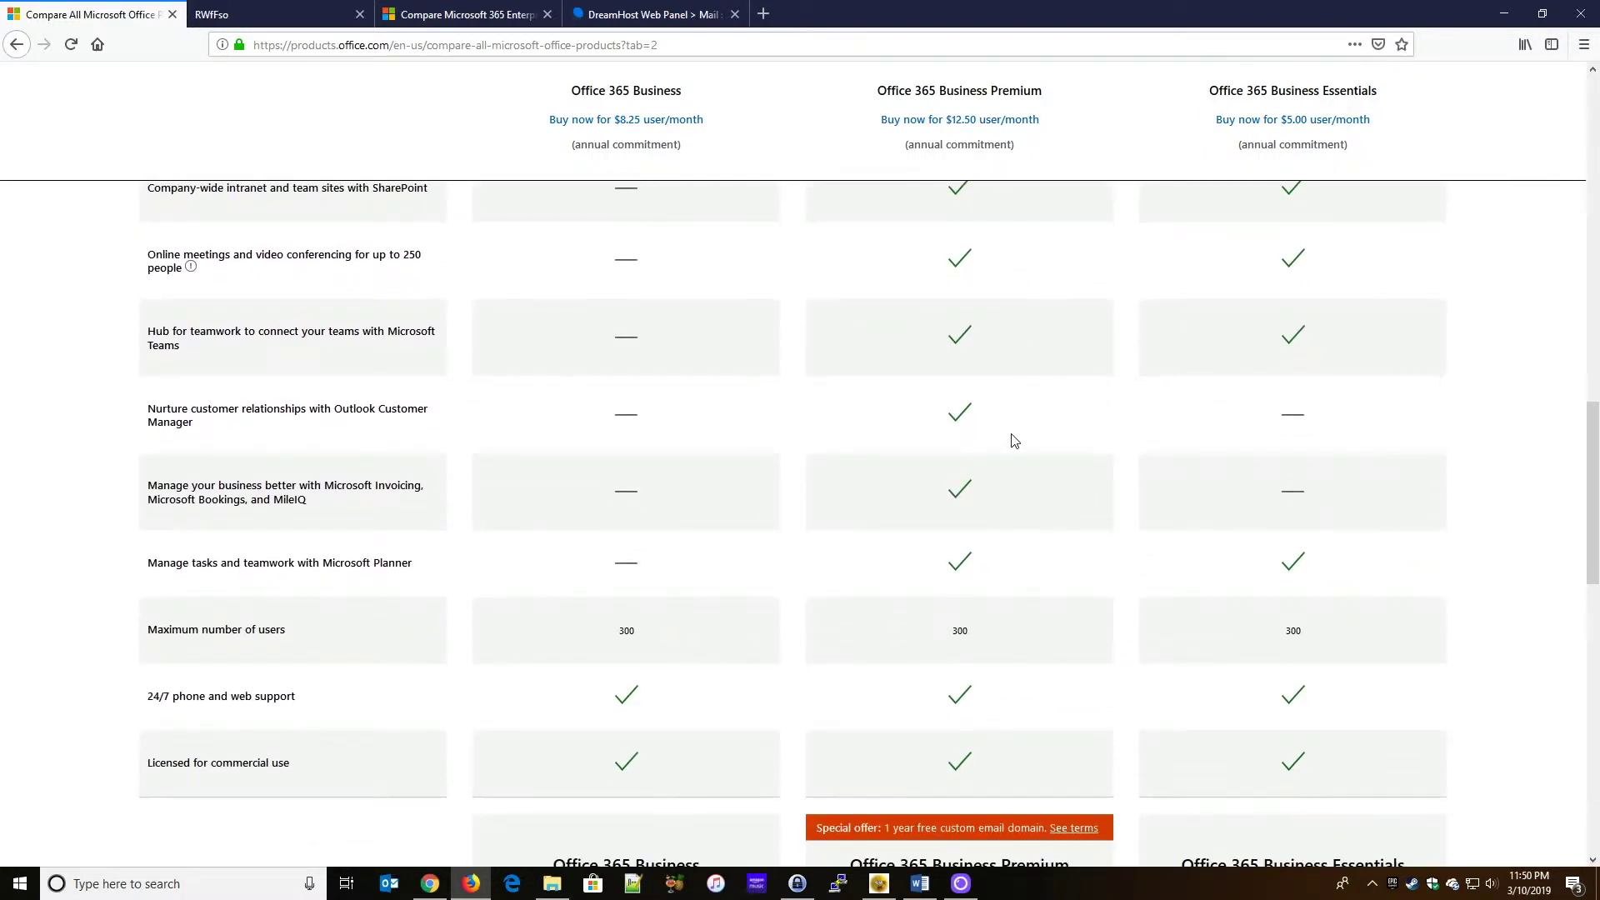
pyautogui.scroll(3, 1015, 442)
pyautogui.scroll(10, 1015, 442)
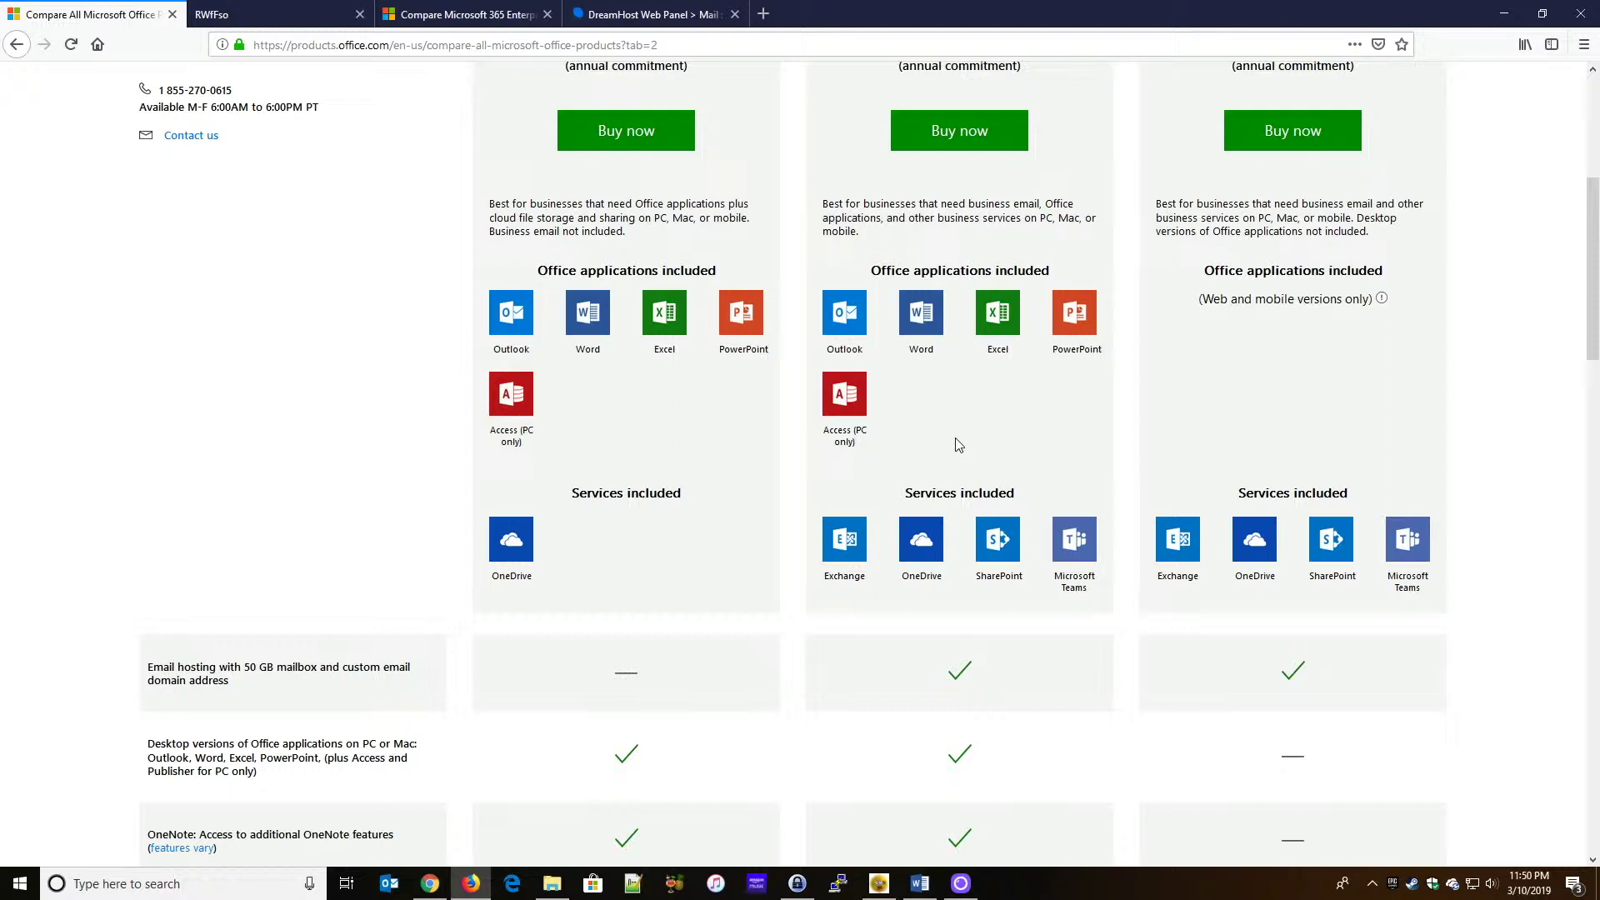
pyautogui.scroll(3, 997, 464)
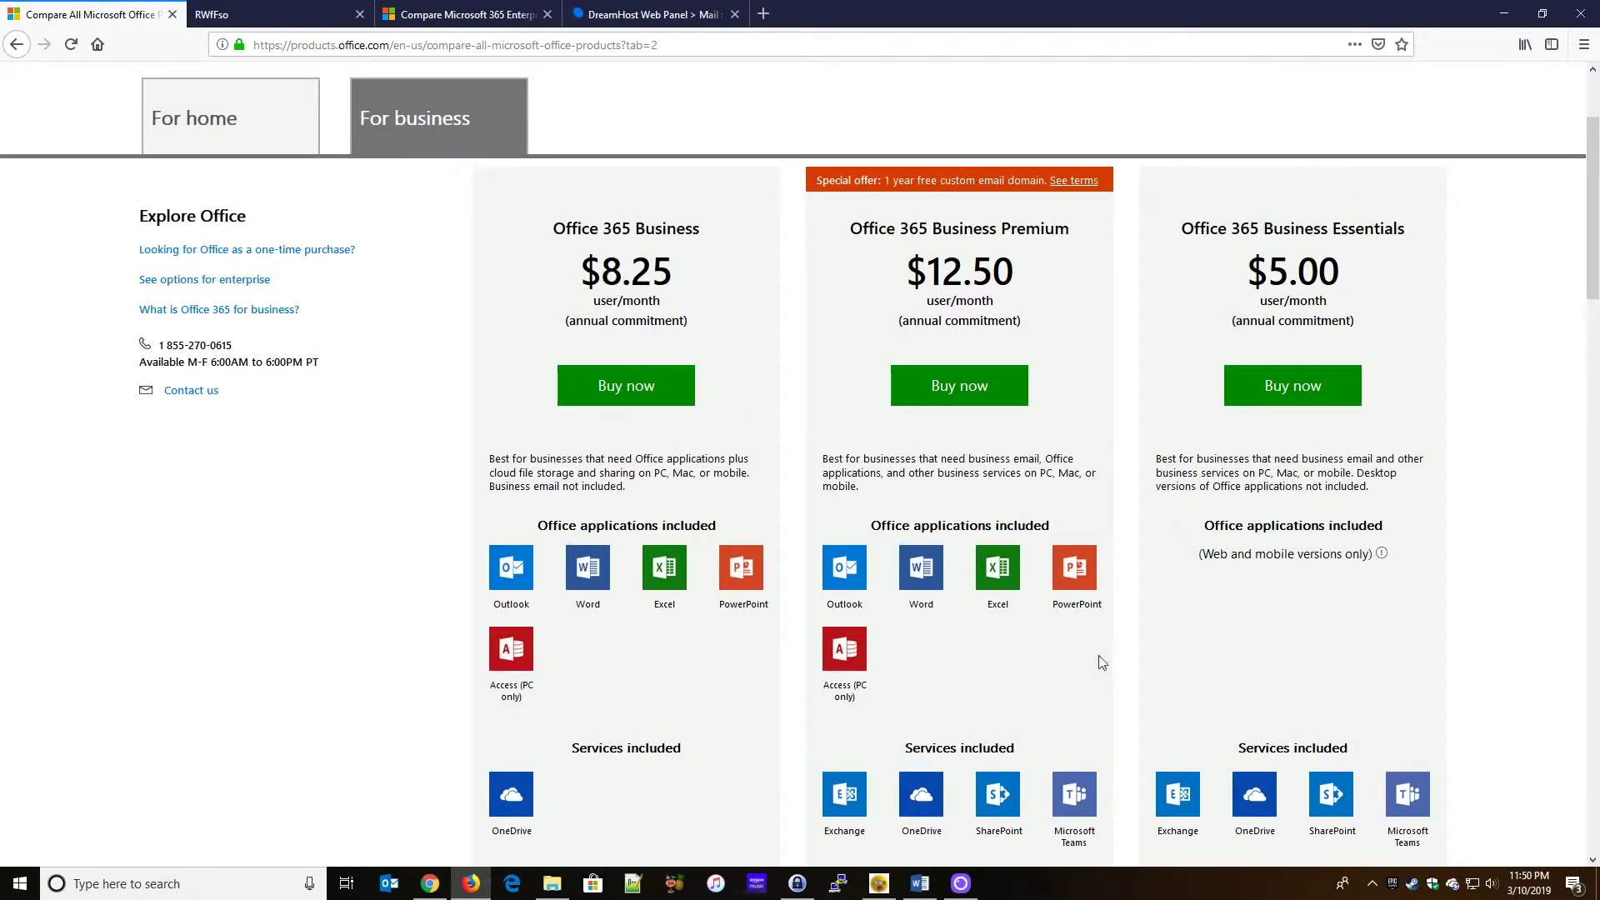
pyautogui.scroll(-2, 1095, 658)
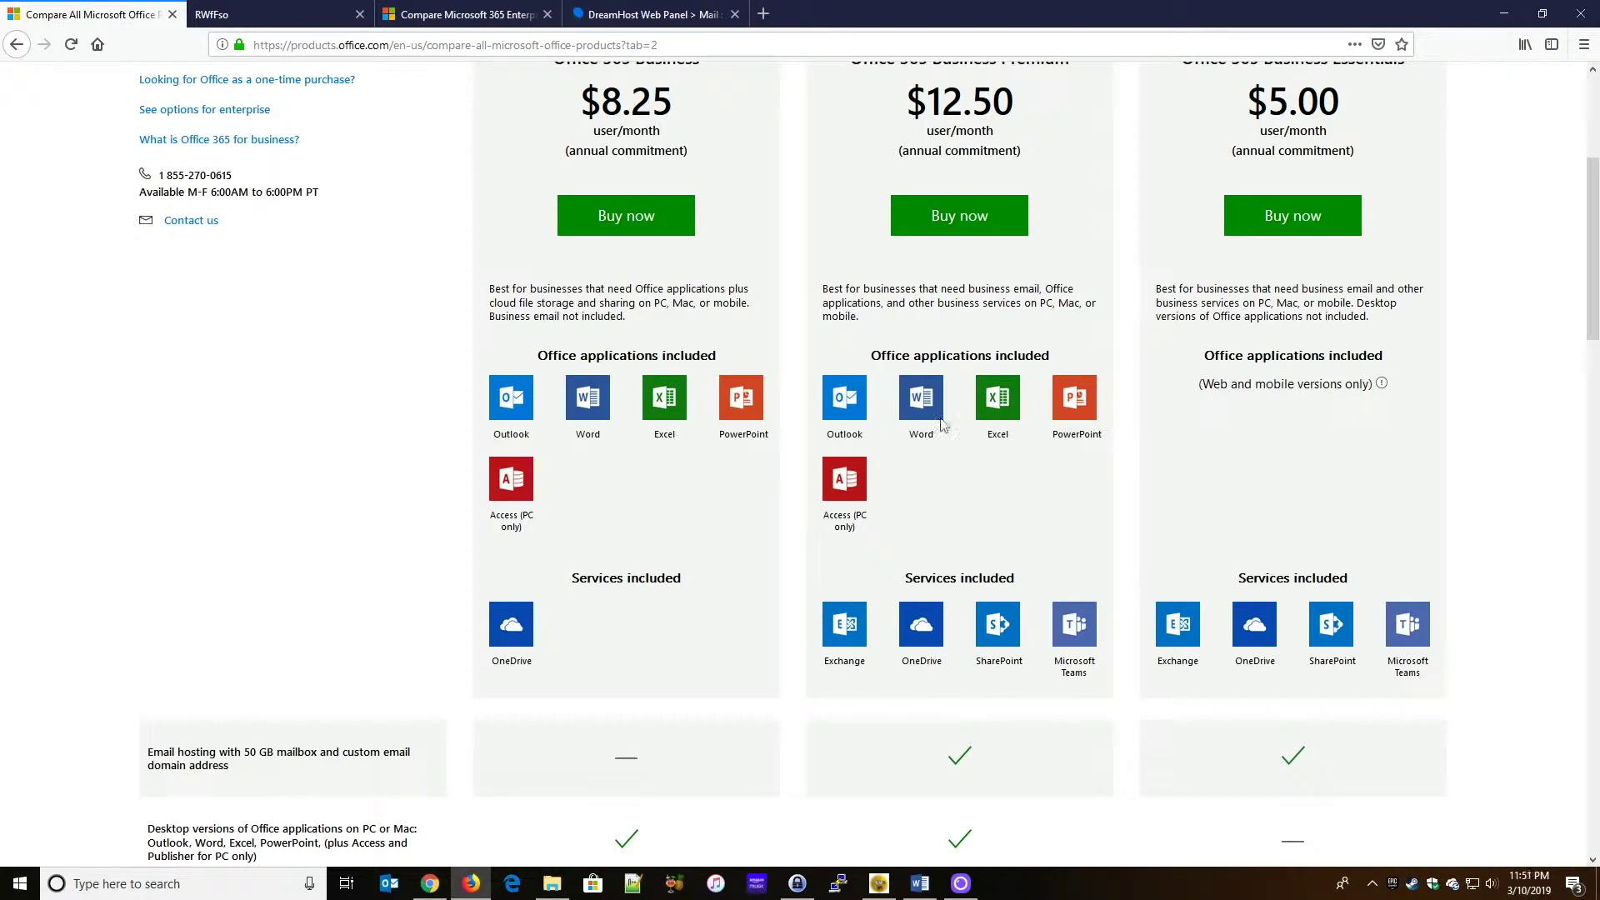
pyautogui.scroll(5, 1005, 575)
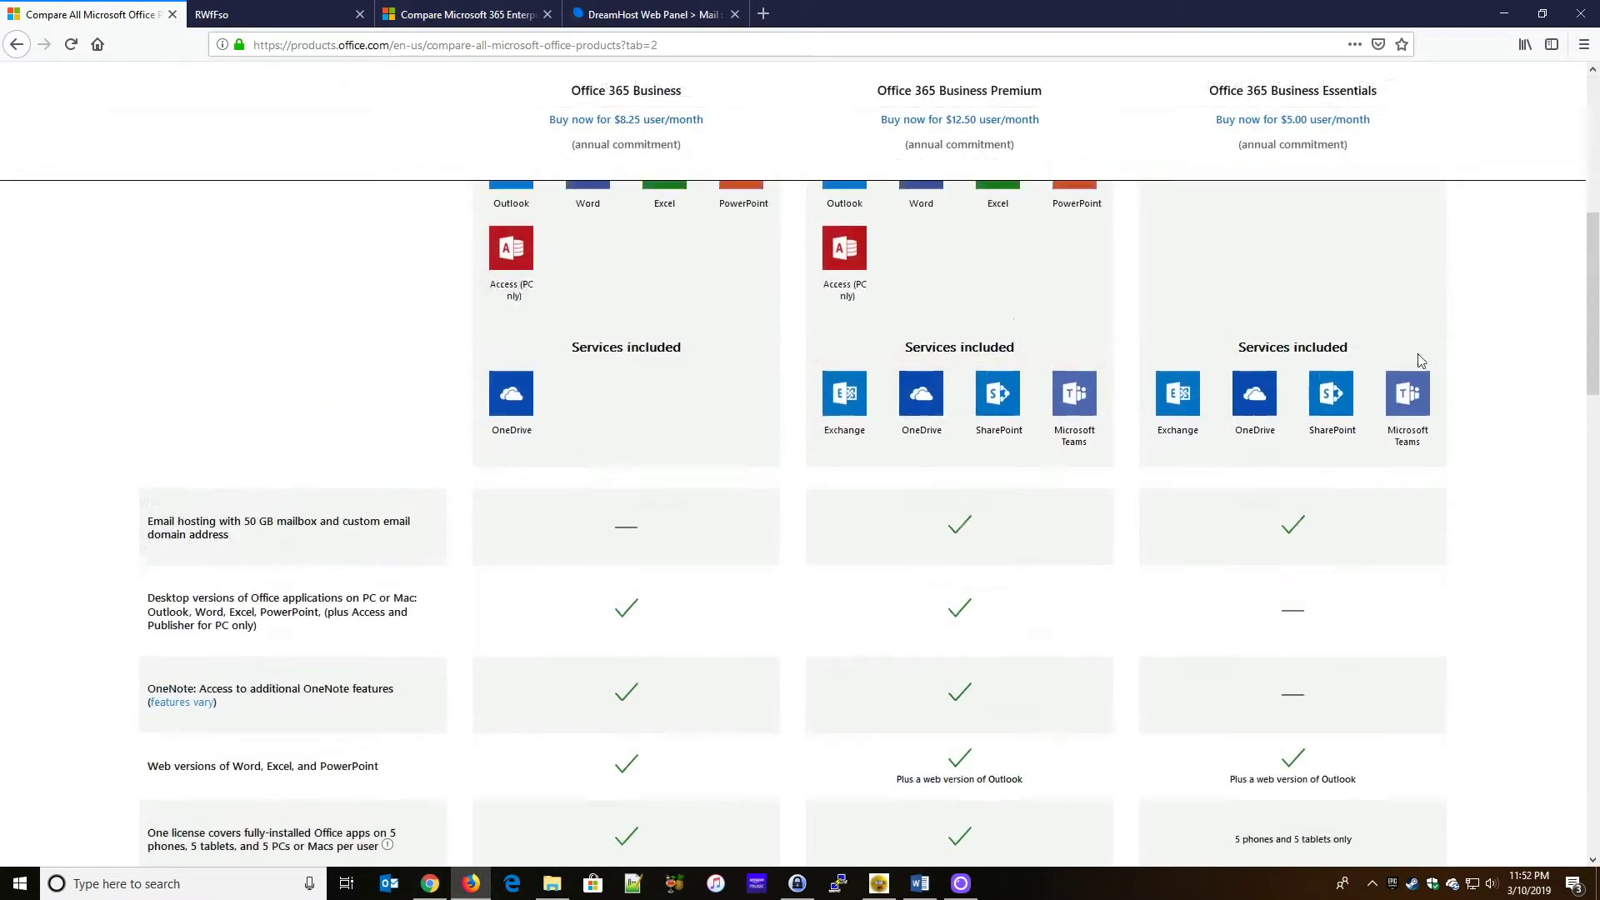
pyautogui.scroll(4, 1420, 364)
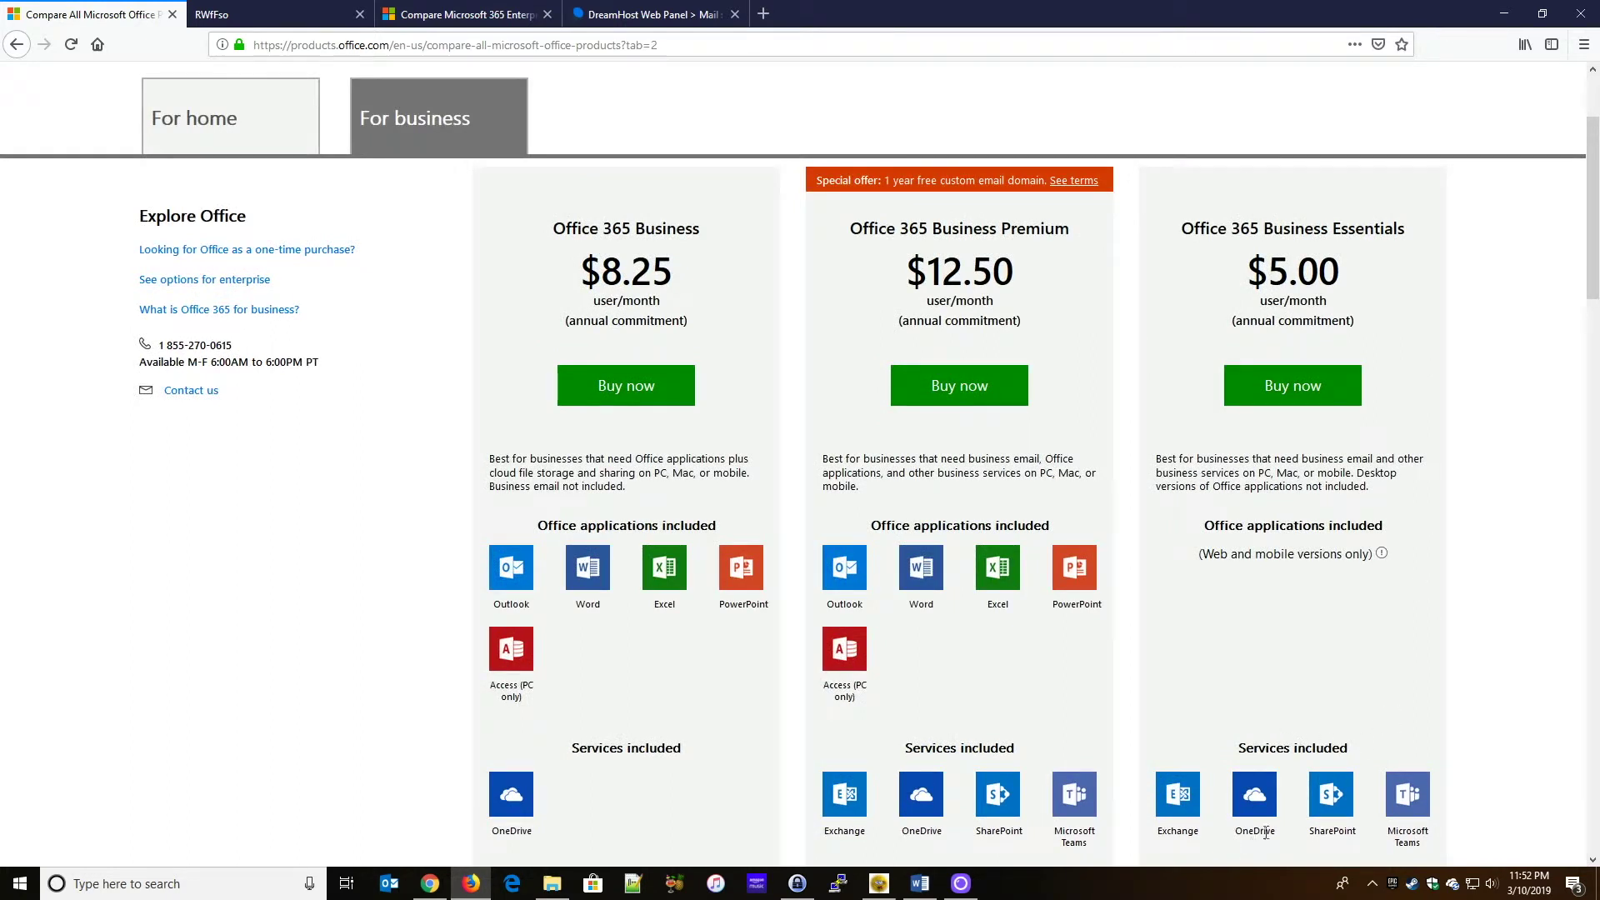
pyautogui.scroll(-1, 1234, 663)
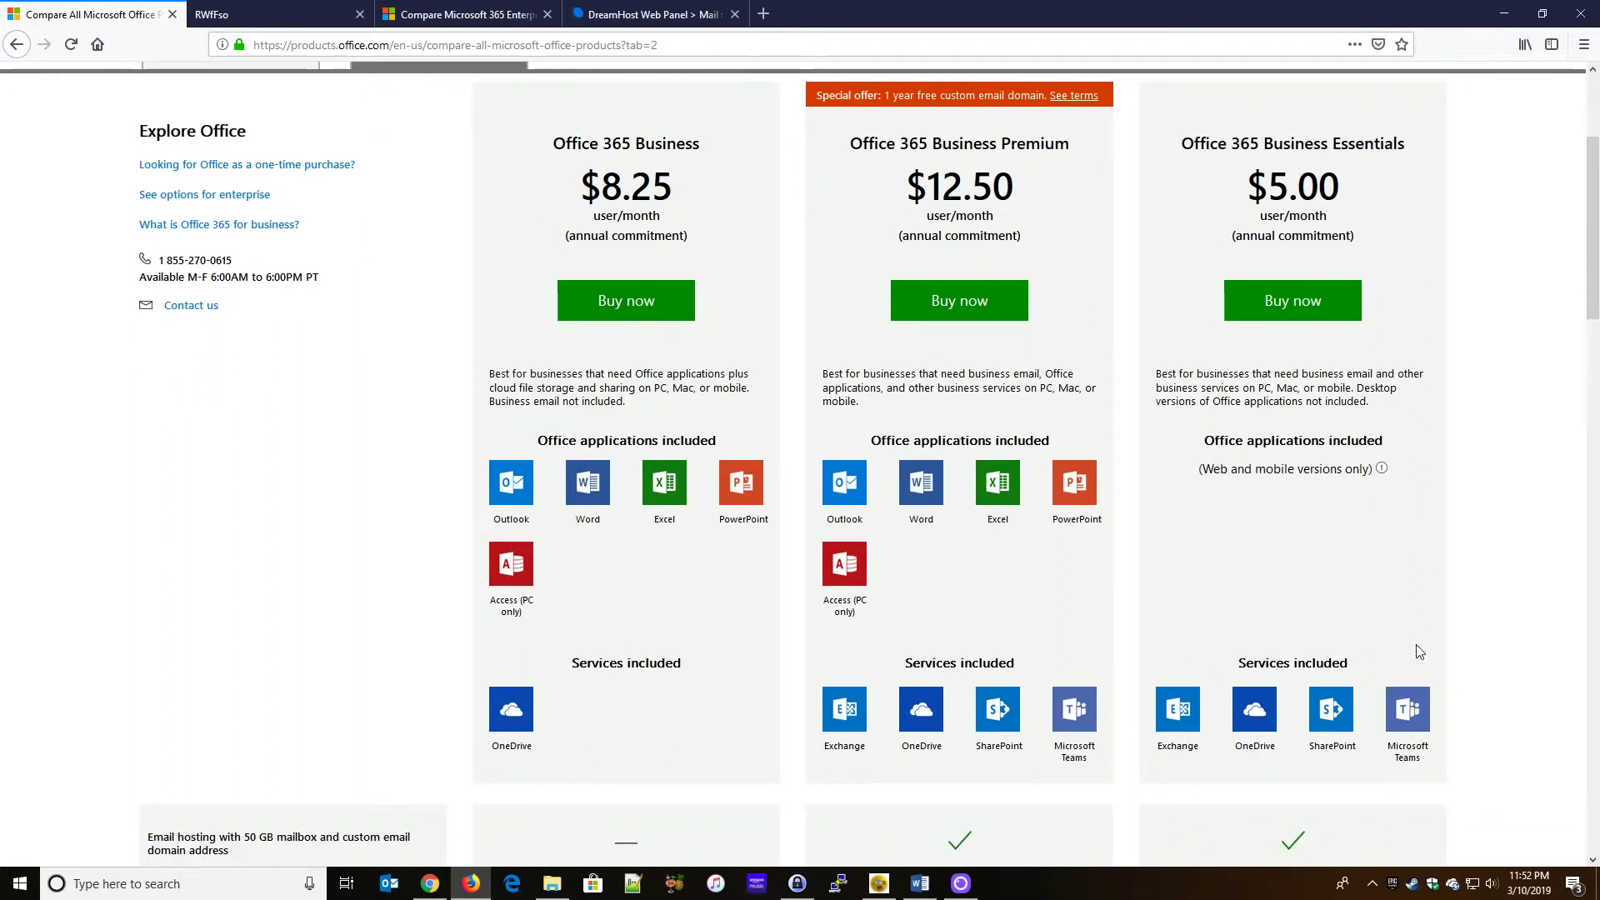
pyautogui.scroll(-1, 1403, 607)
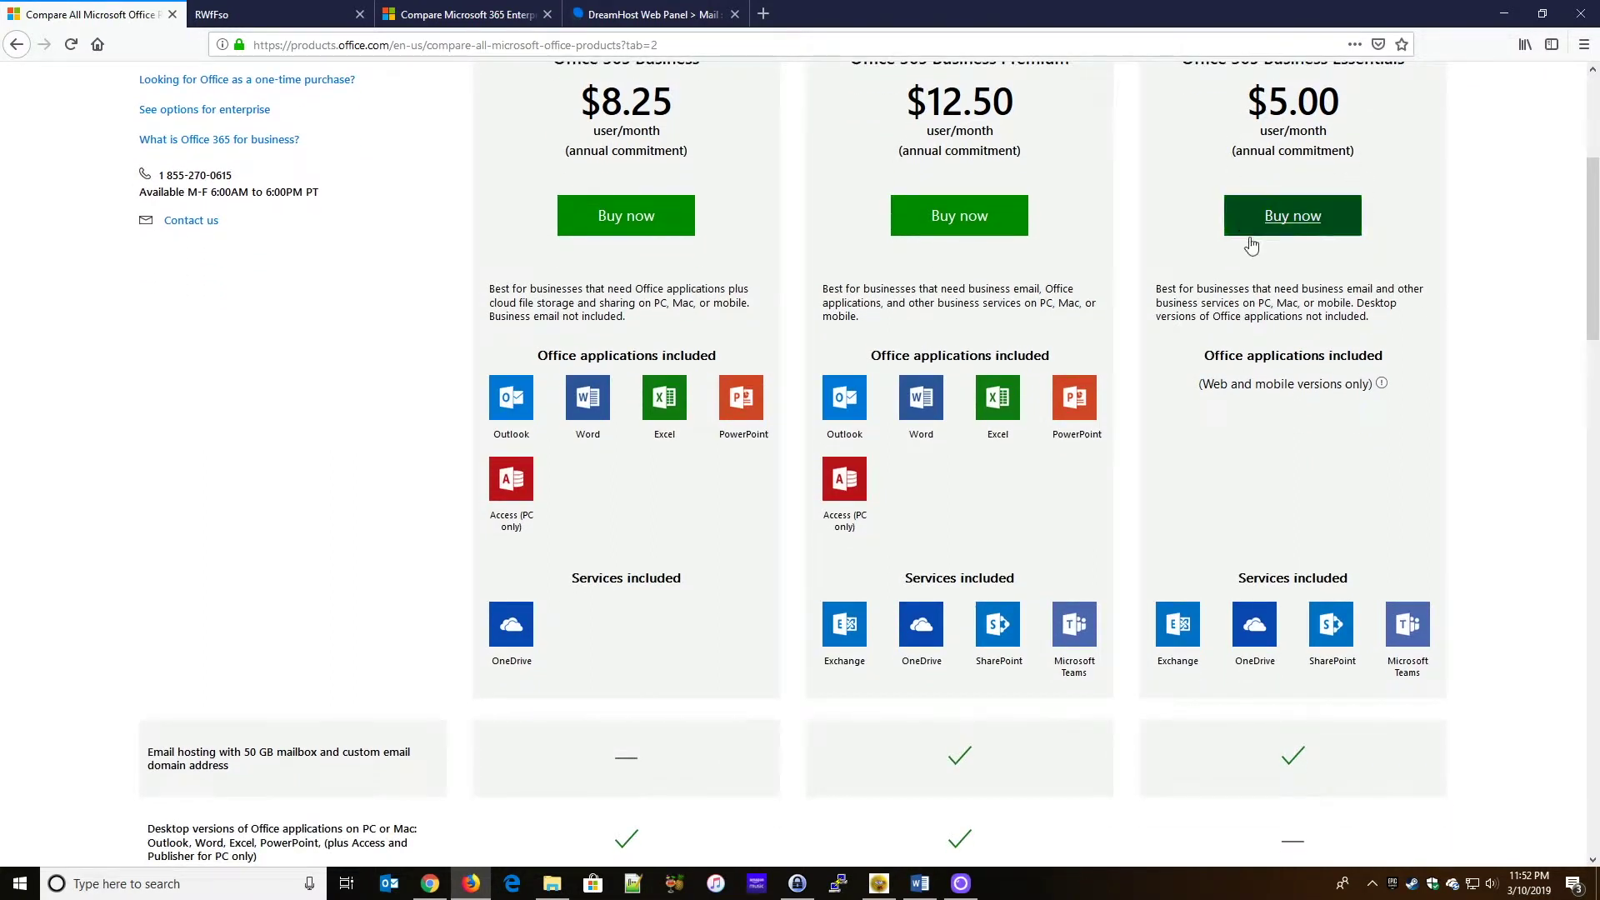
pyautogui.scroll(1, 1251, 244)
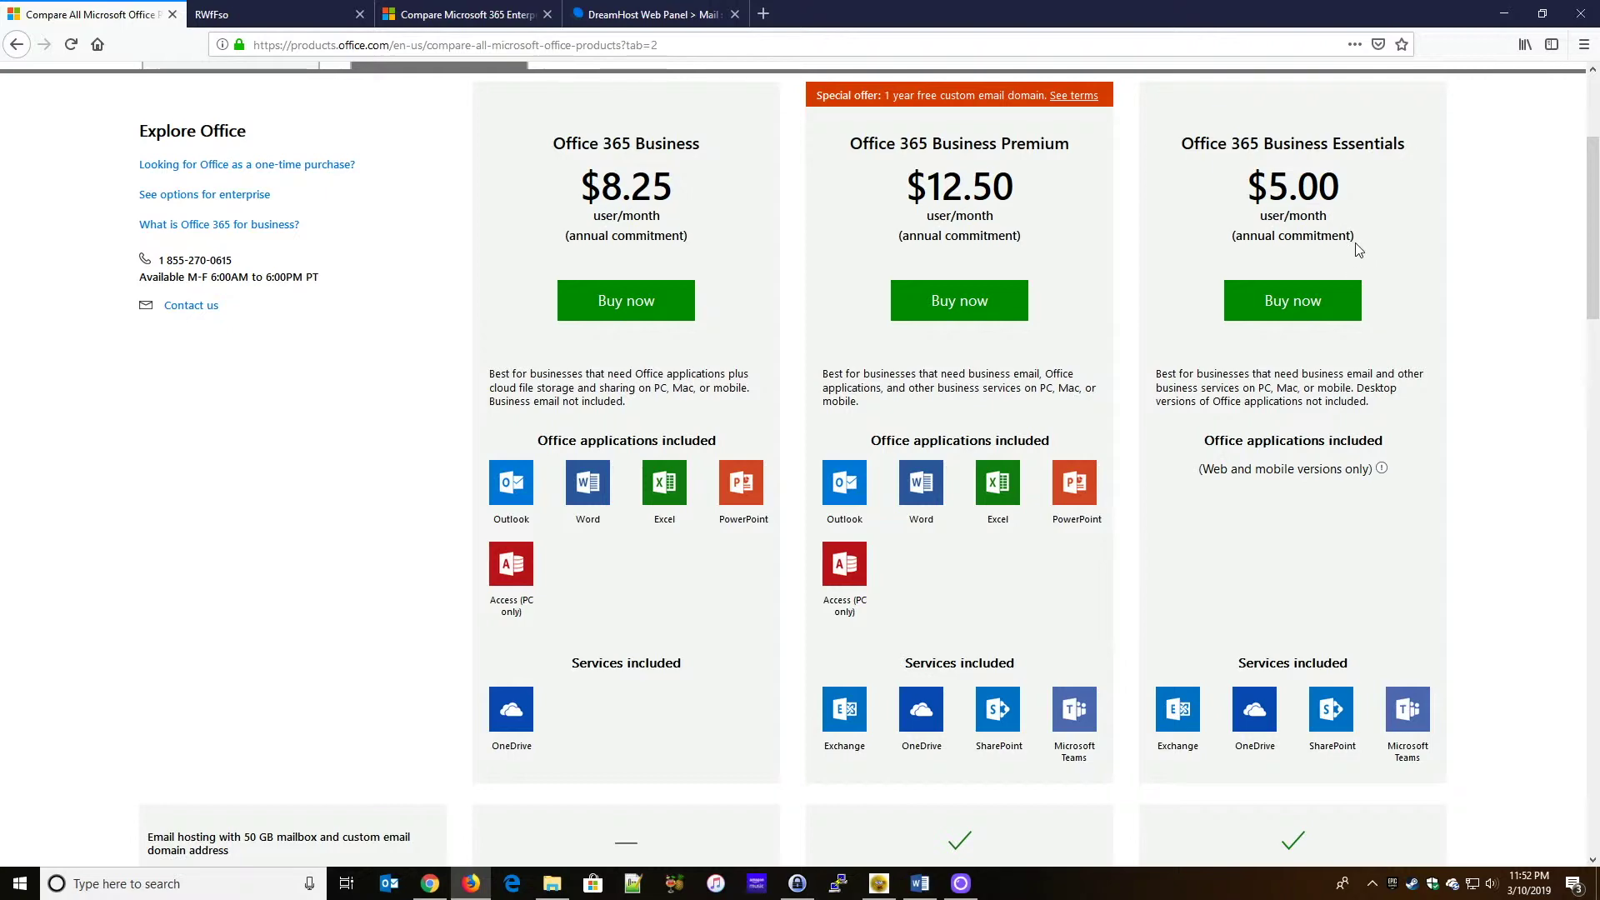
pyautogui.scroll(-6, 1377, 262)
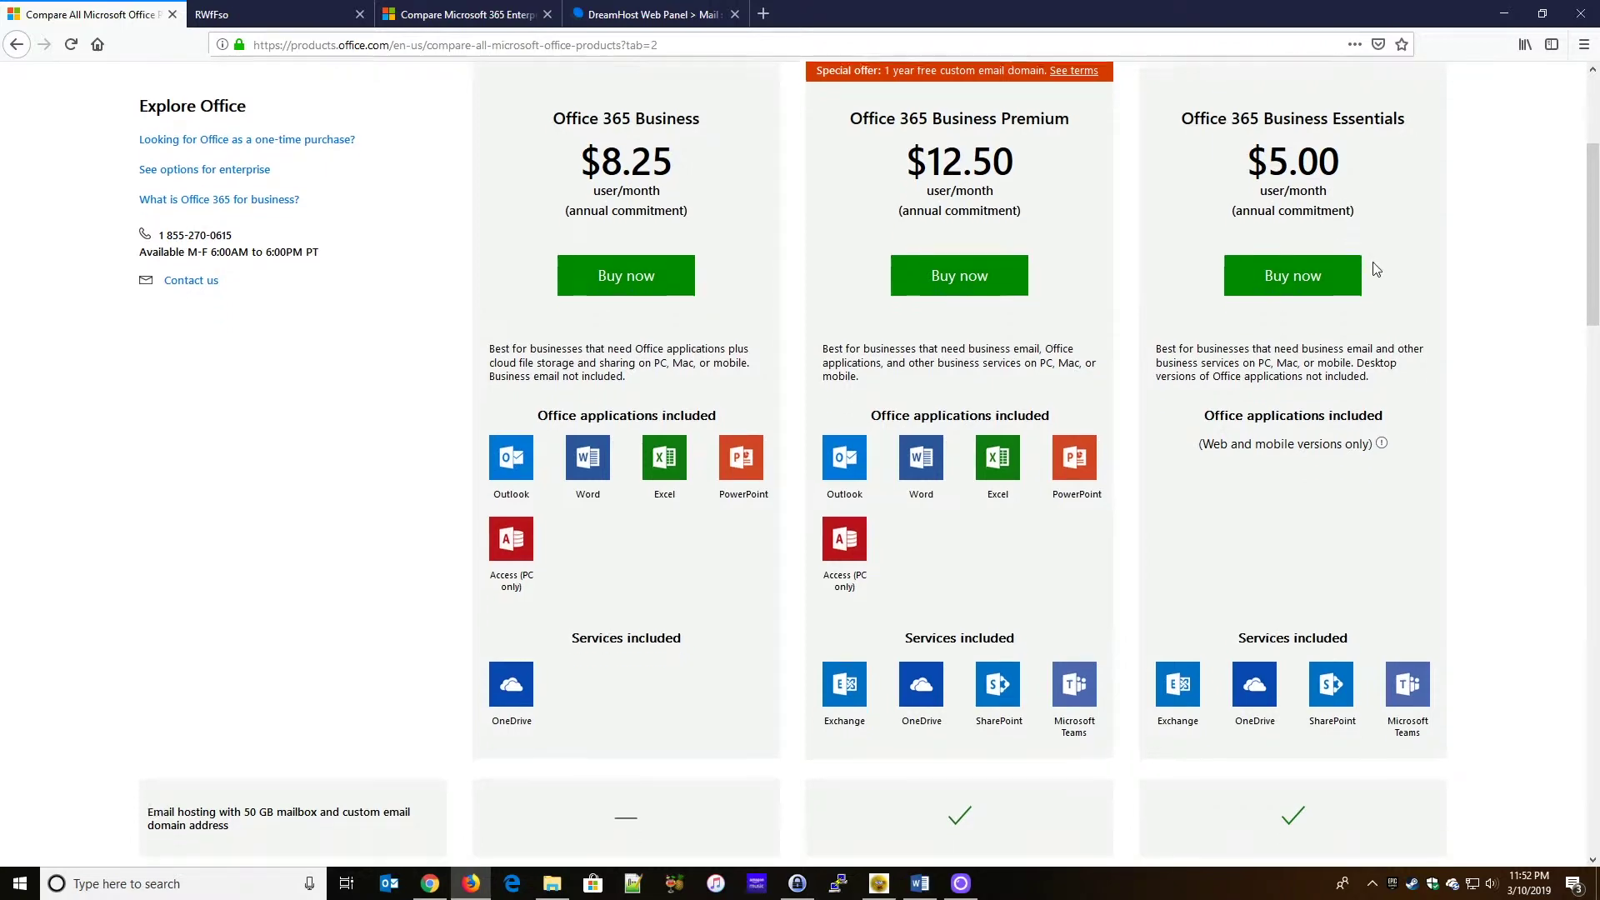
pyautogui.scroll(-10, 1377, 262)
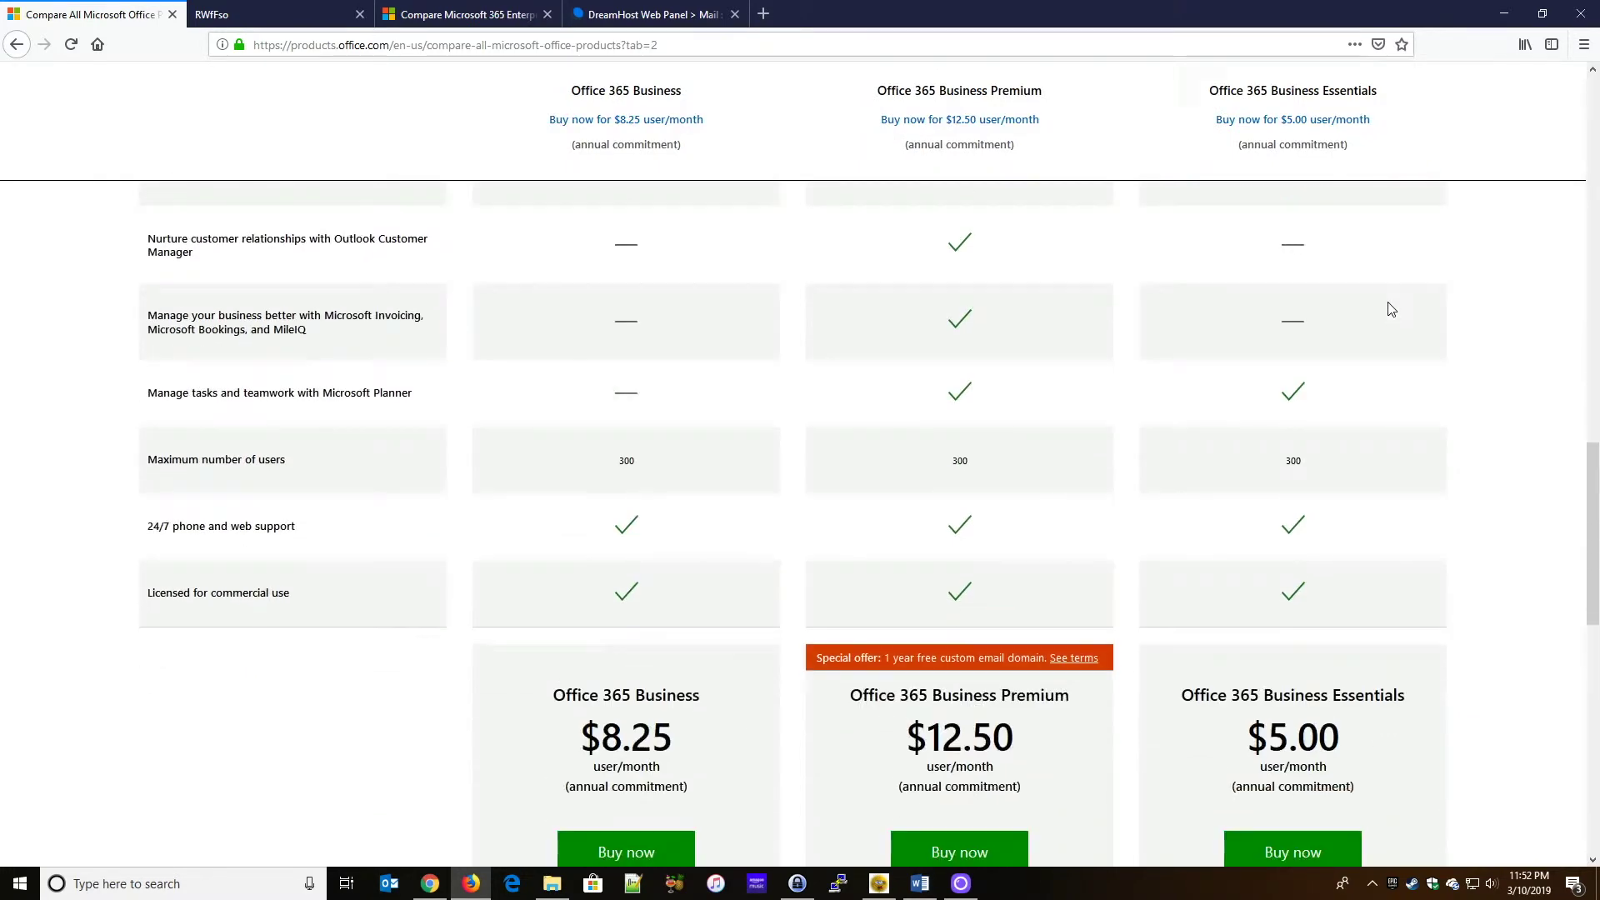
pyautogui.scroll(-2, 1394, 327)
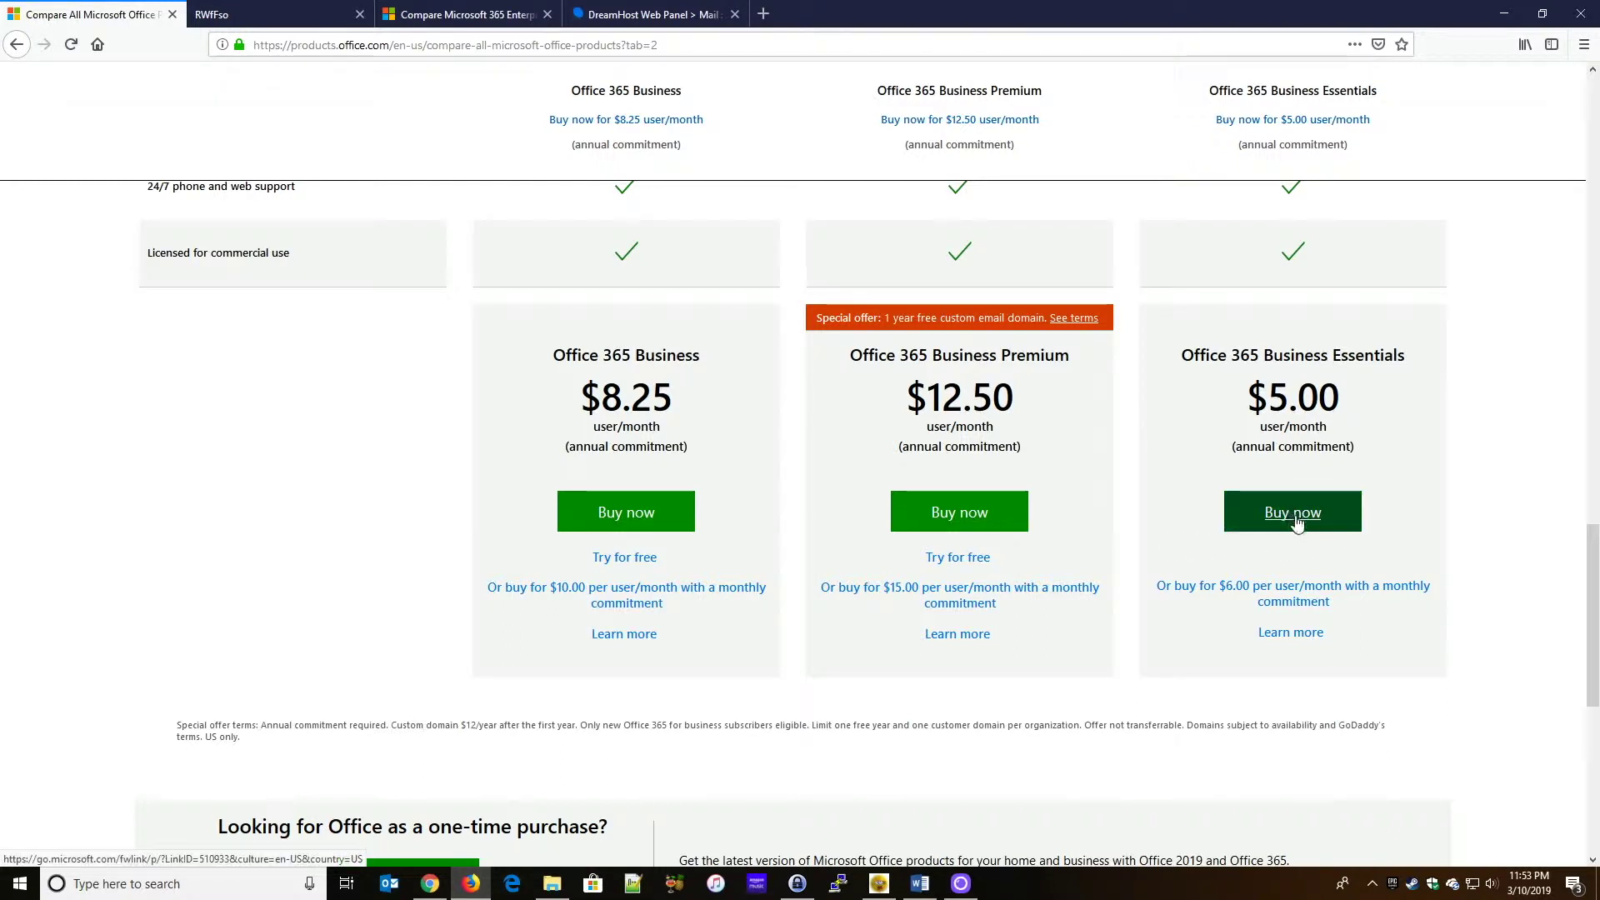
# - Start buying Office 365 Business Essentials and submit the work email to reach the details form
pyautogui.click(982, 537)
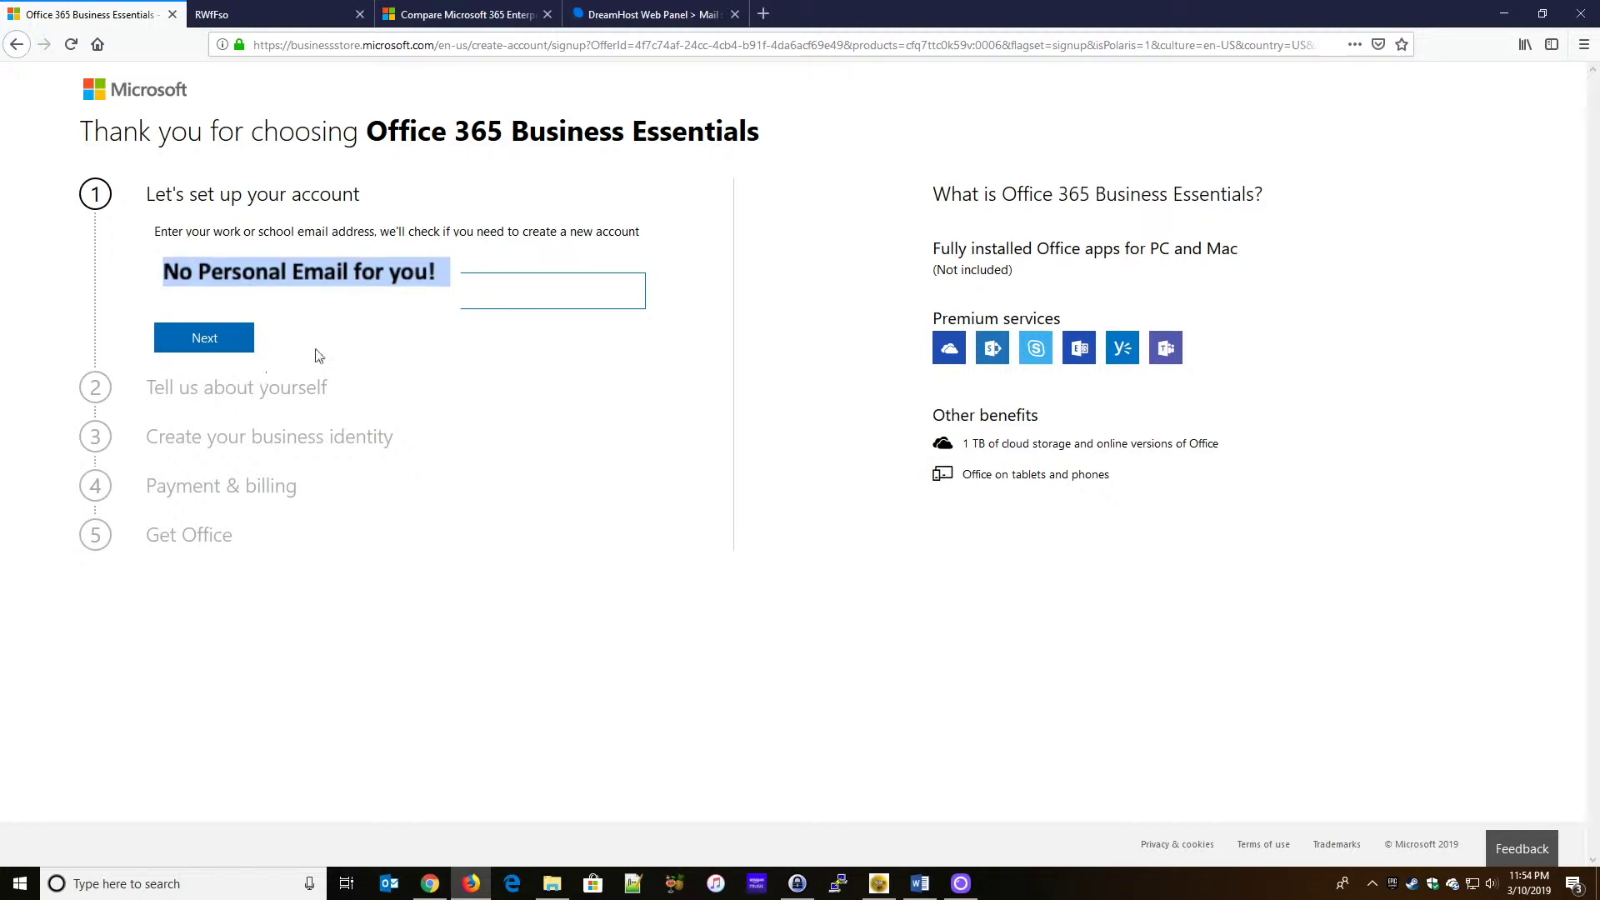
pyautogui.click(225, 347)
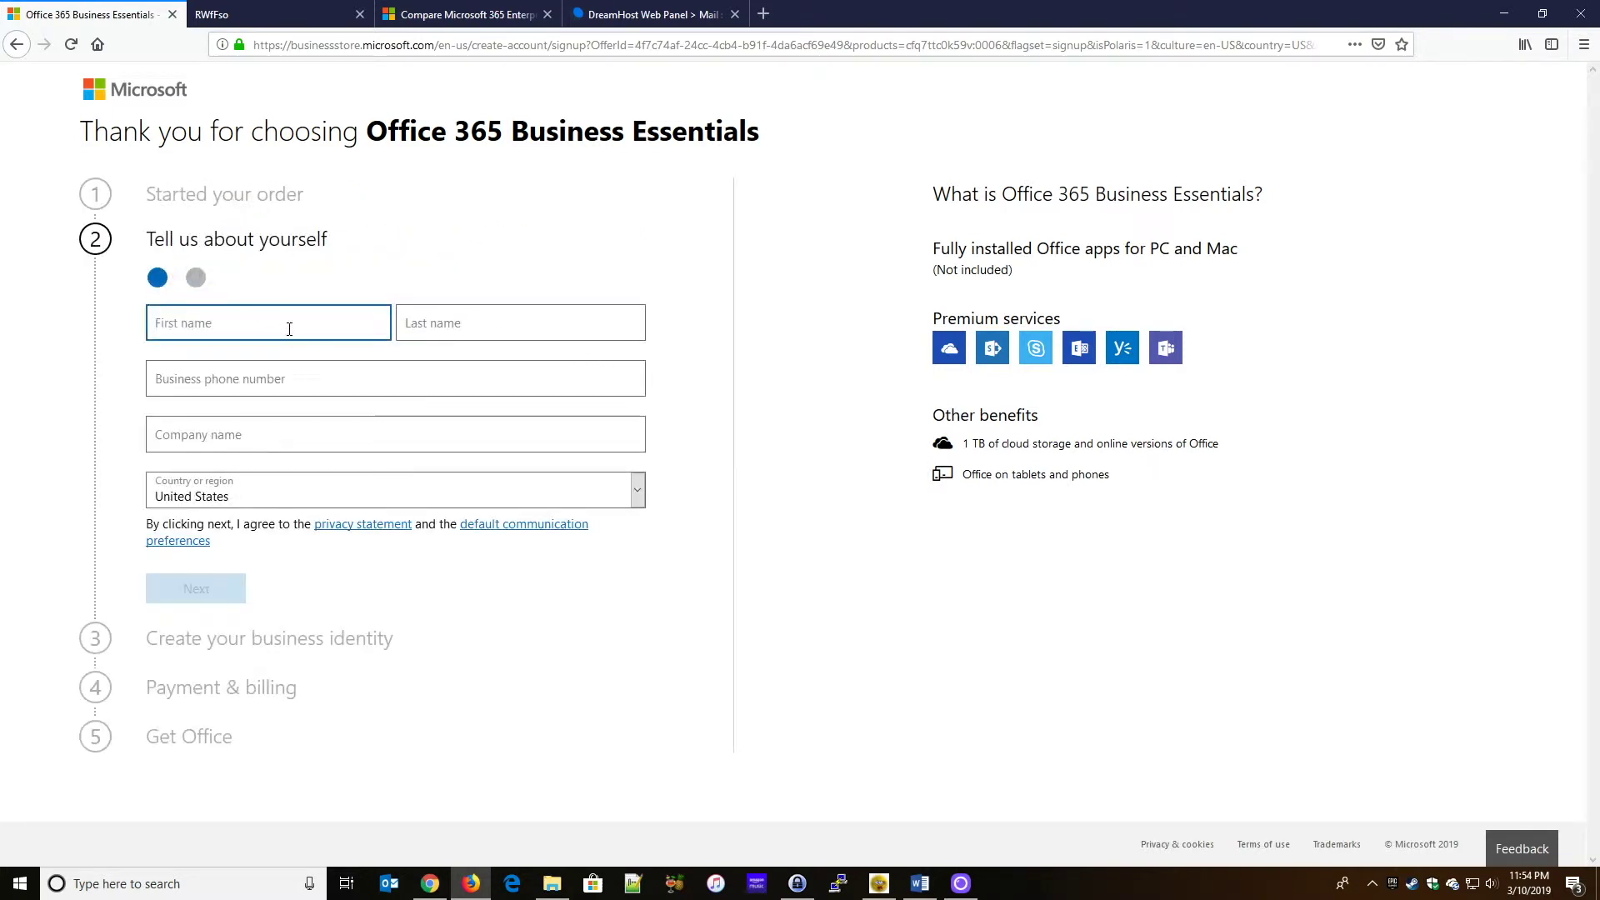
# - Fill in the user's first and last name, moving on to the business phone field
pyautogui.press('Tab')
pyautogui.press('Tab')
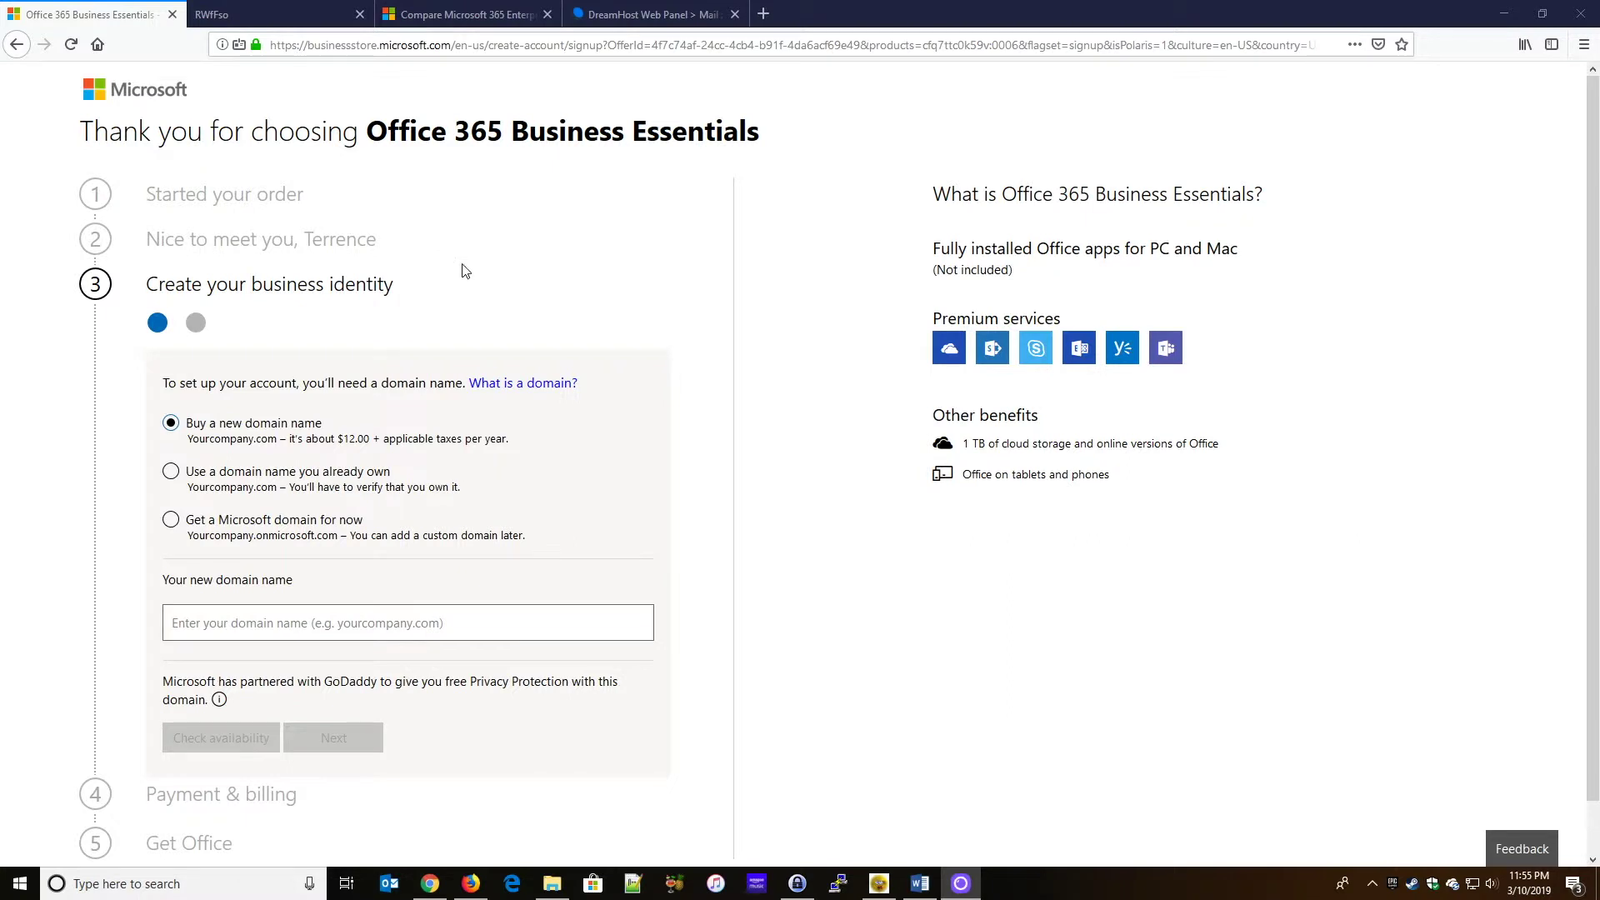
# - Pick 'Get a Microsoft domain for now' instead of using an already owned domain
pyautogui.scroll(-1, 461, 267)
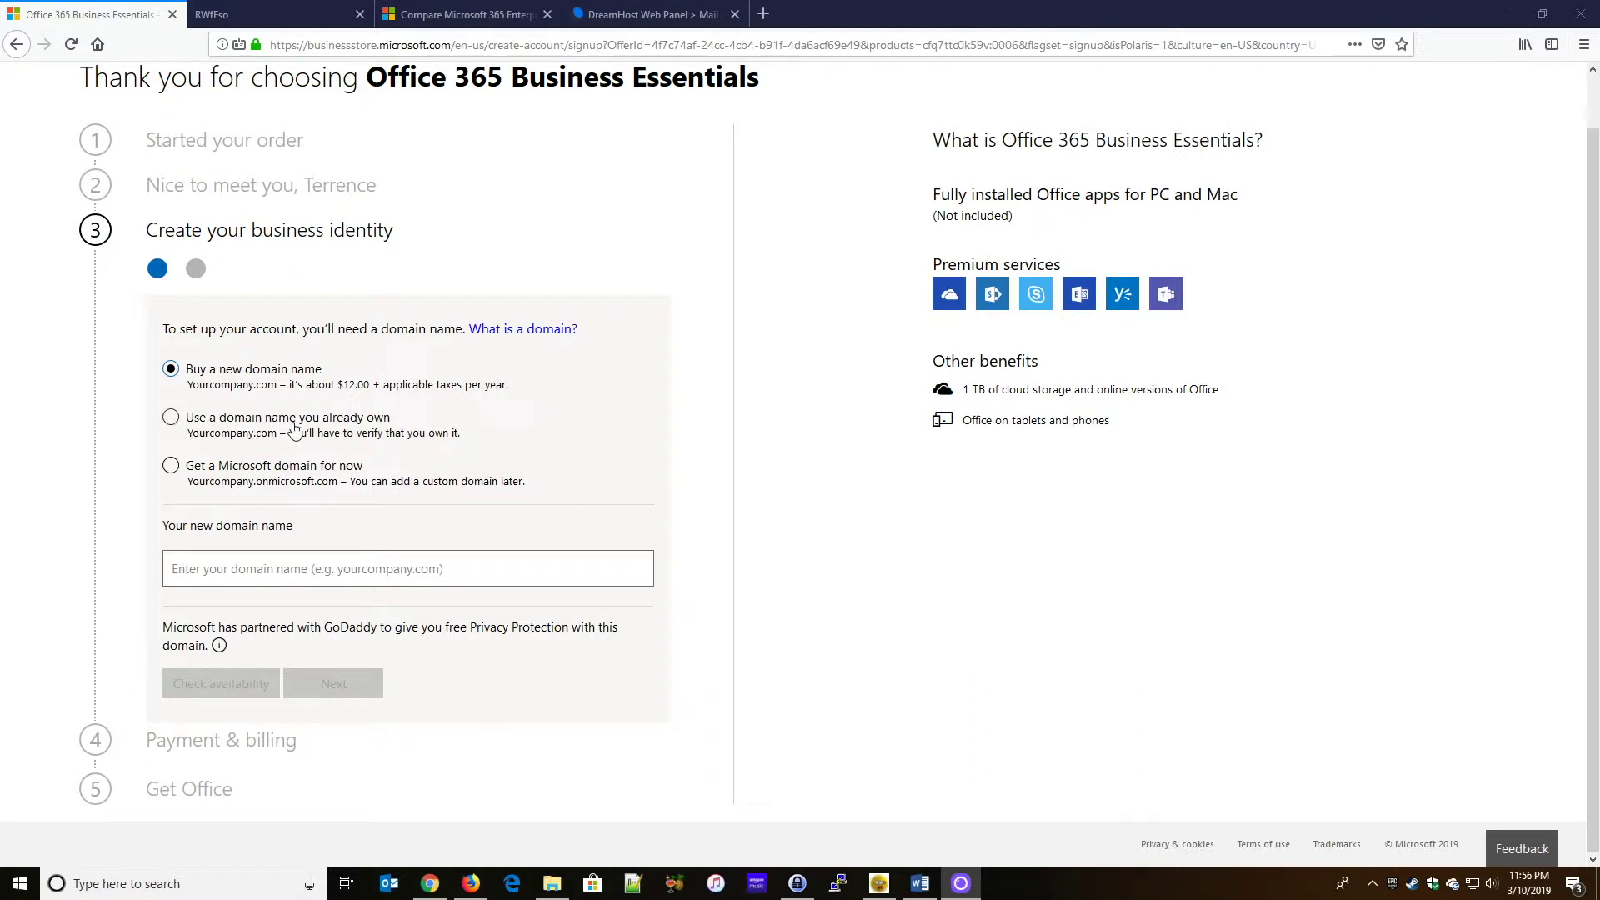
pyautogui.click(172, 419)
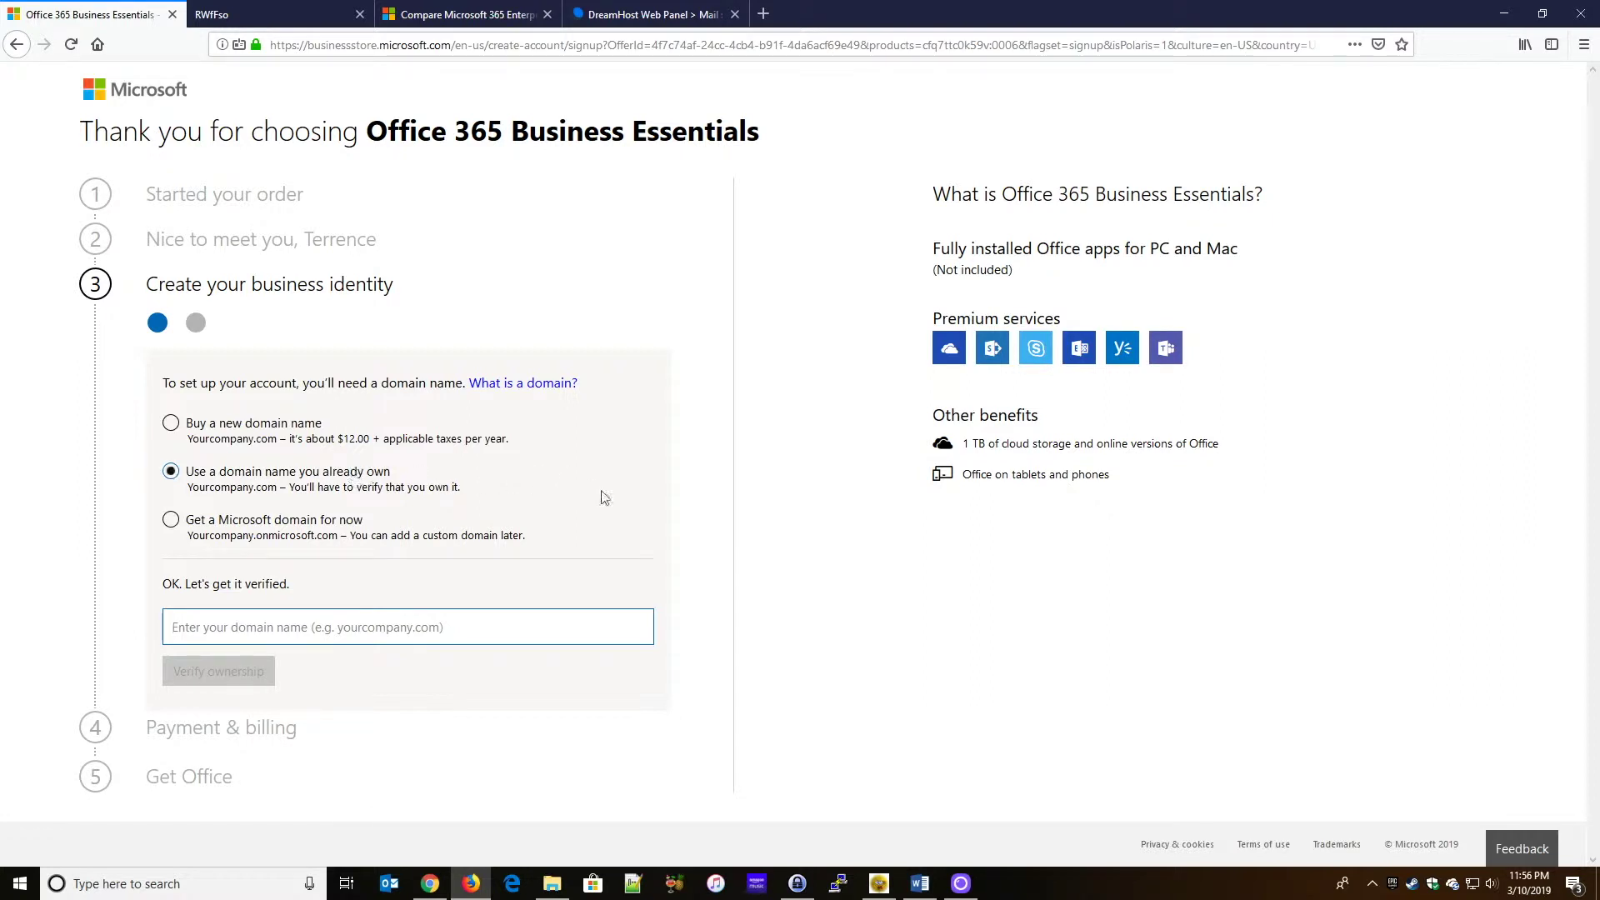
pyautogui.click(172, 522)
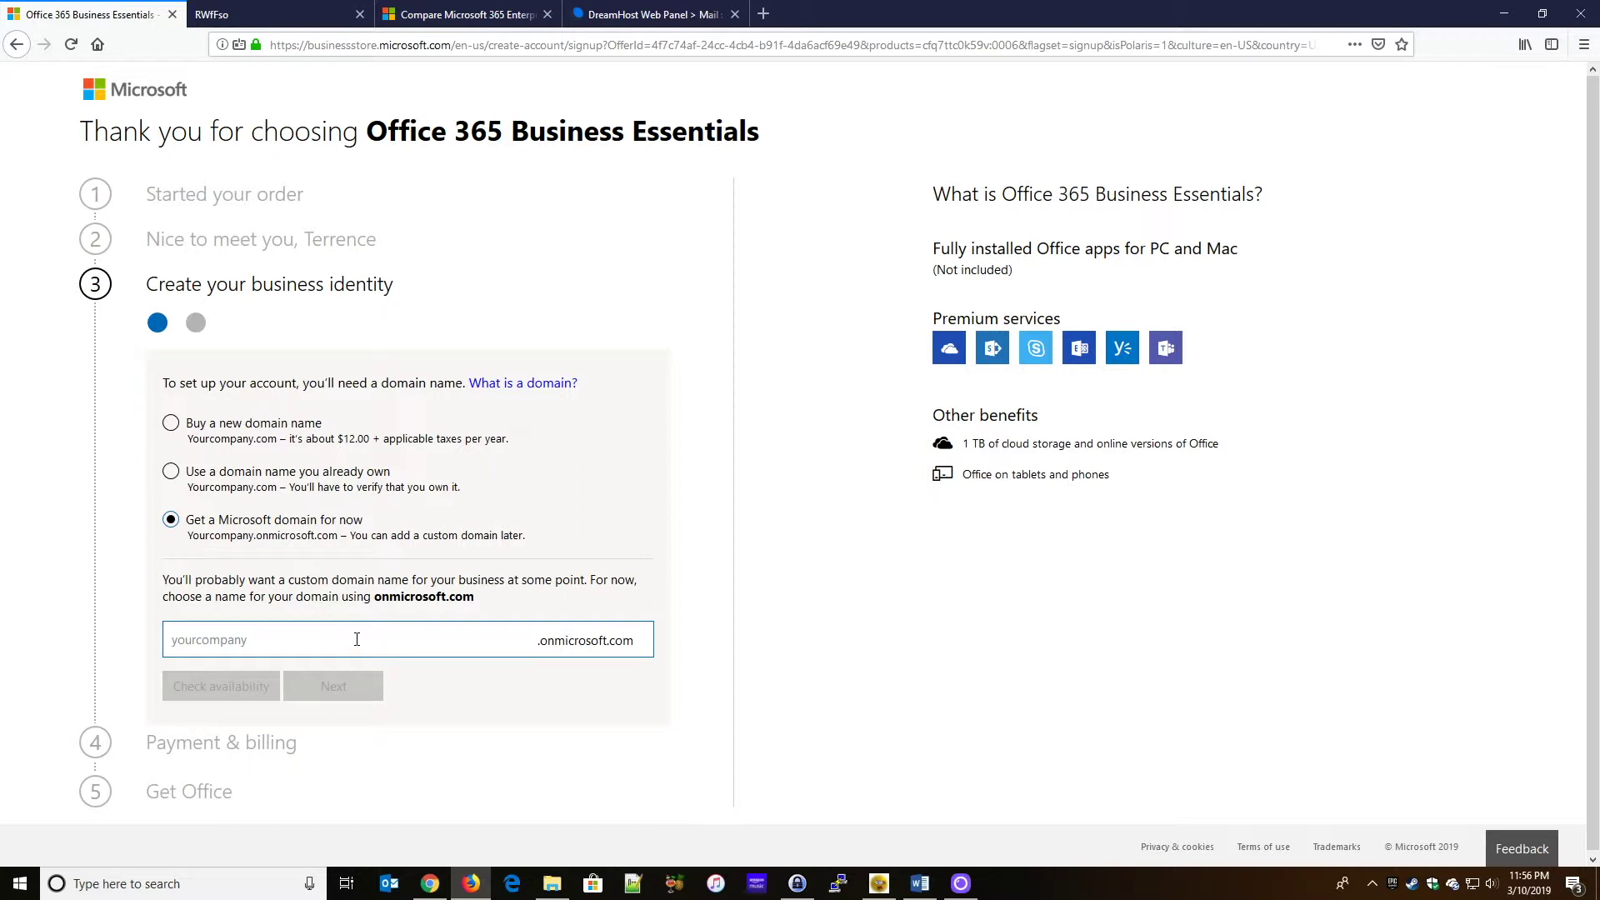
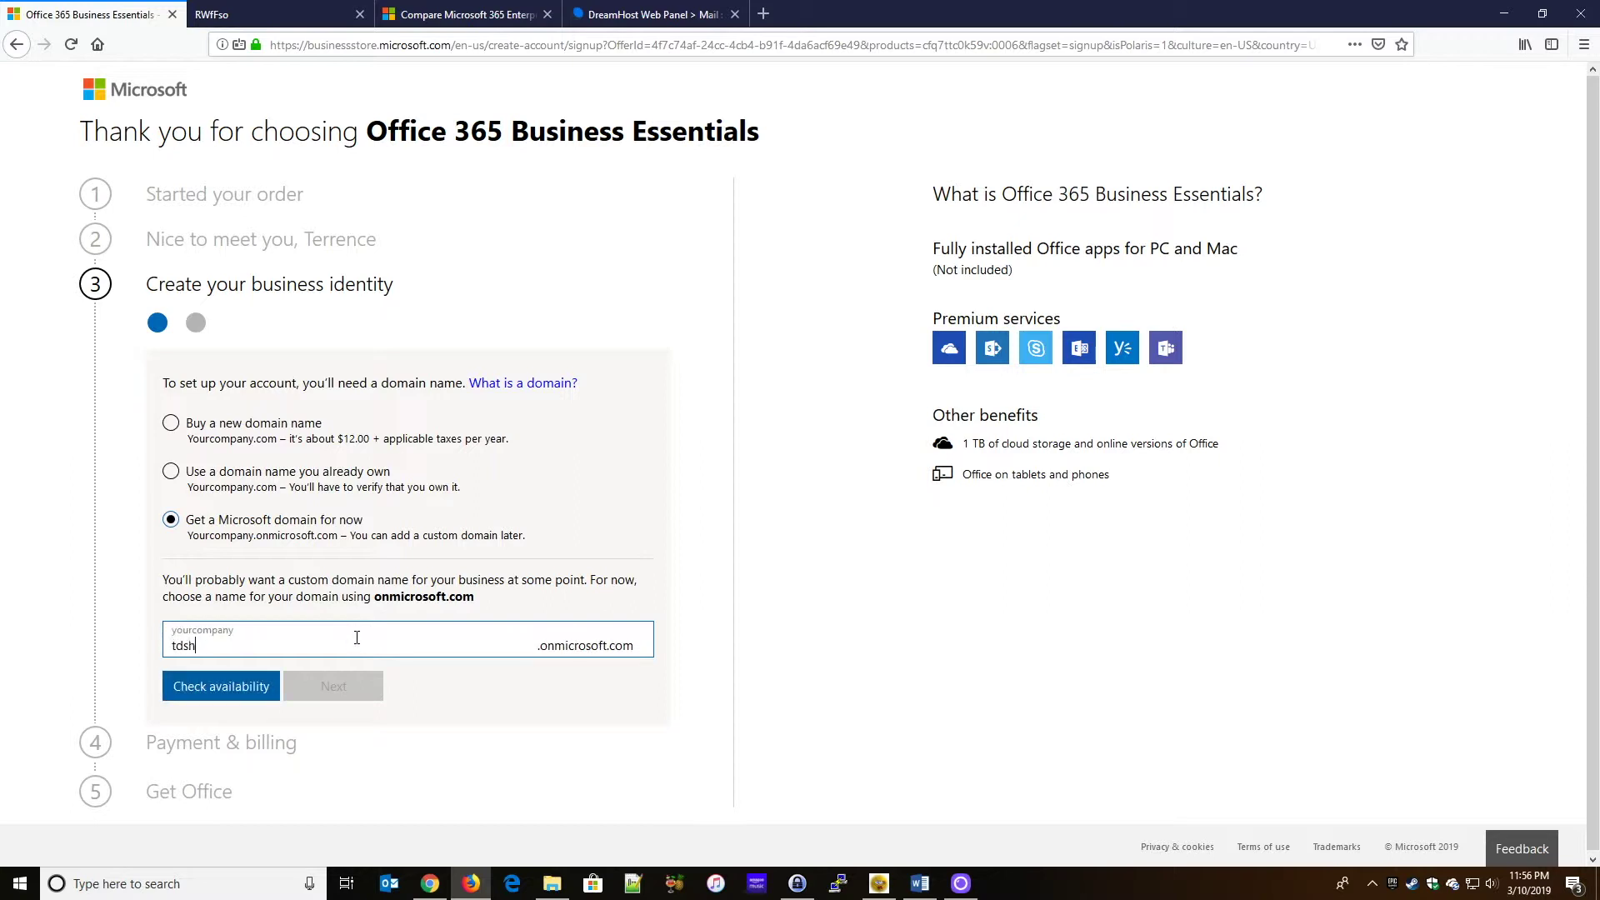
# - Enter a domain prefix, confirm the onmicrosoft.com name is available, and continue
pyautogui.click(208, 694)
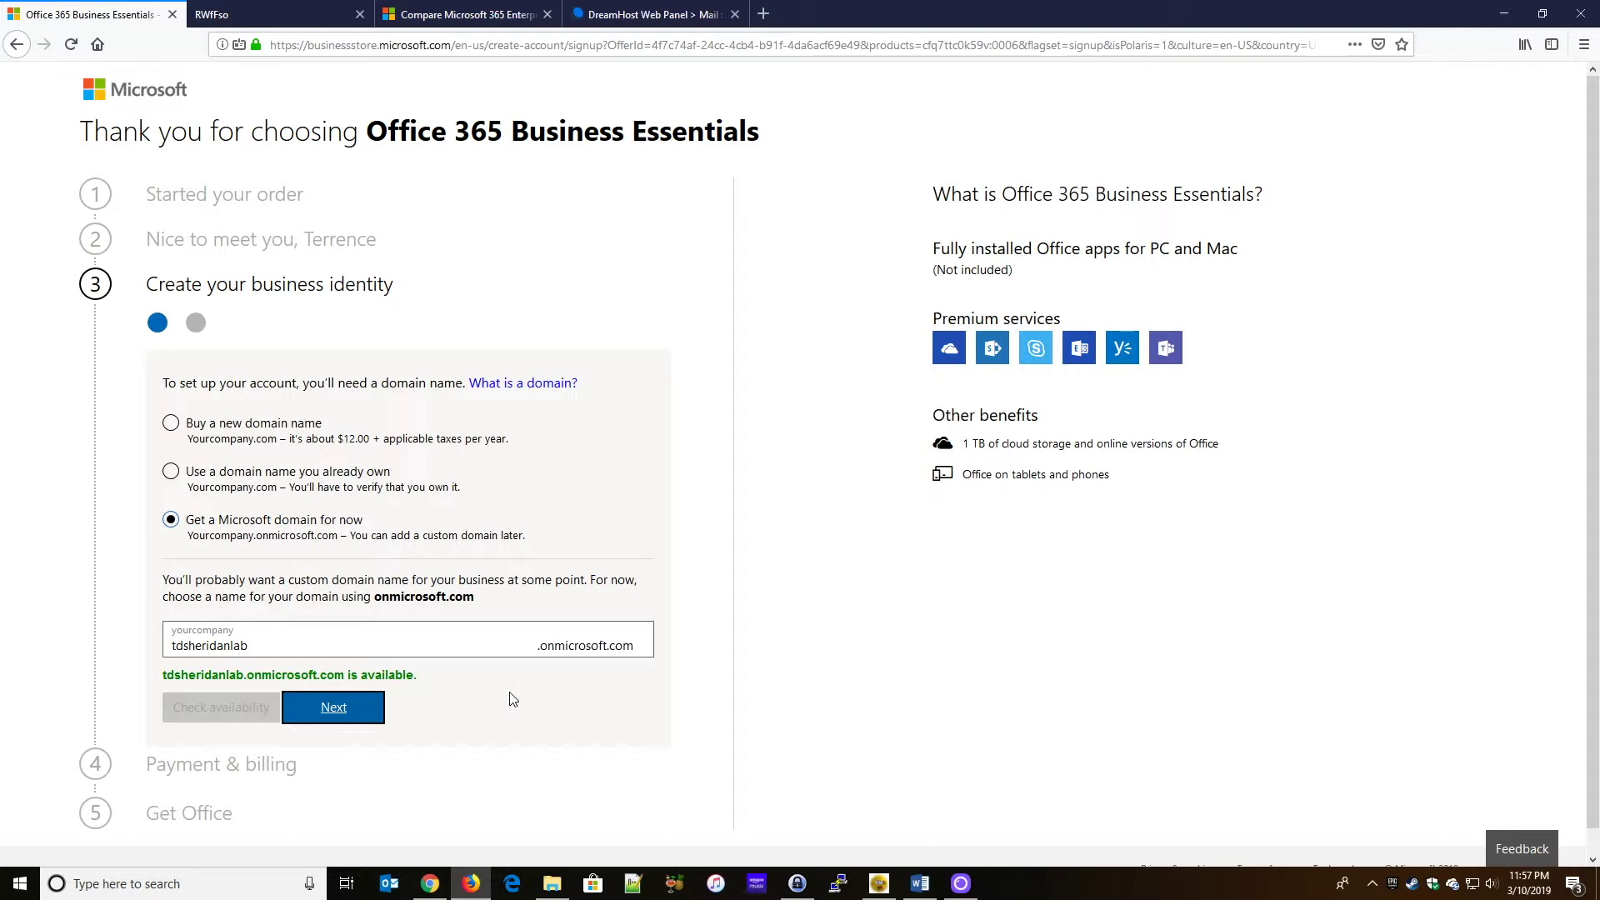
pyautogui.scroll(-1, 528, 682)
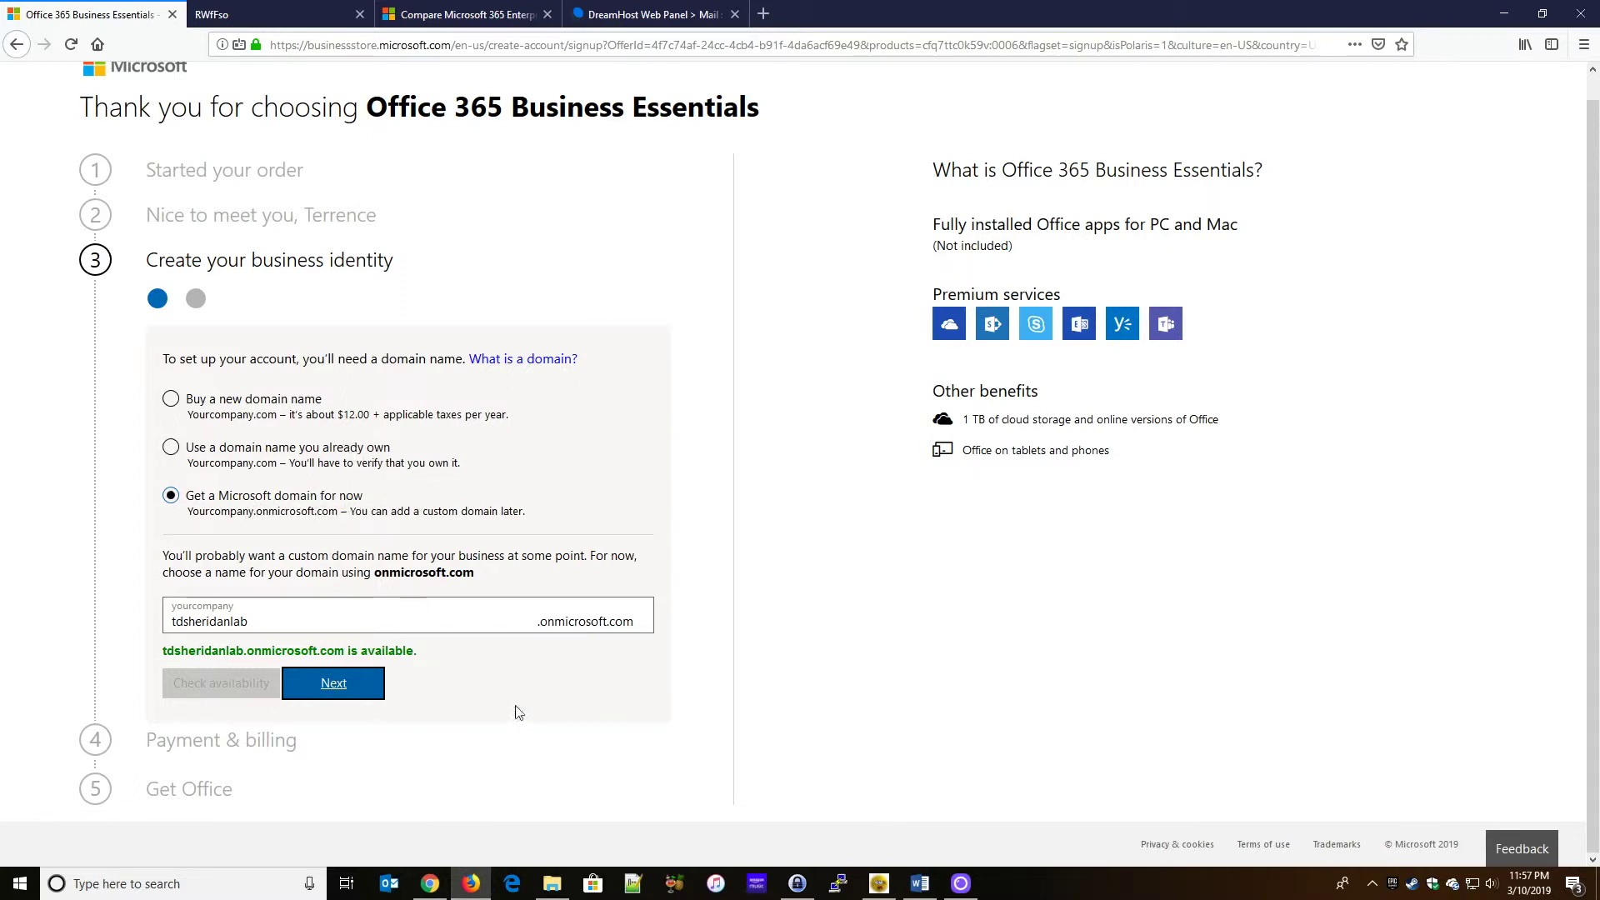
pyautogui.click(351, 692)
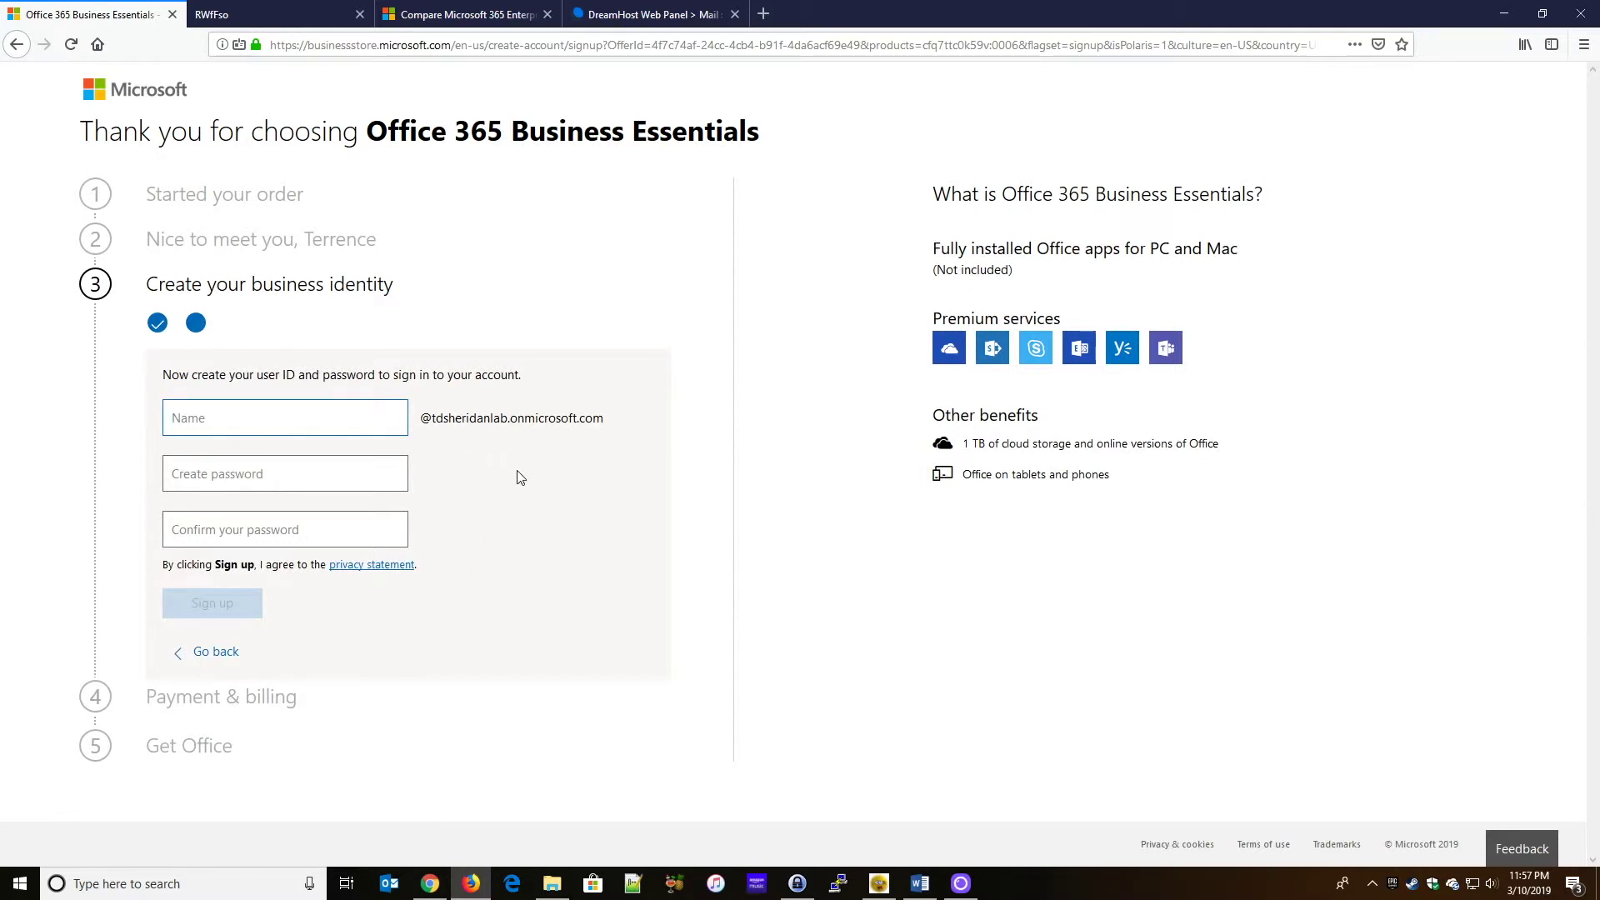
# - Create user ID 'Administrator' with a confirmed account password and sign up
pyautogui.write('Administrator')
pyautogui.click(326, 471)
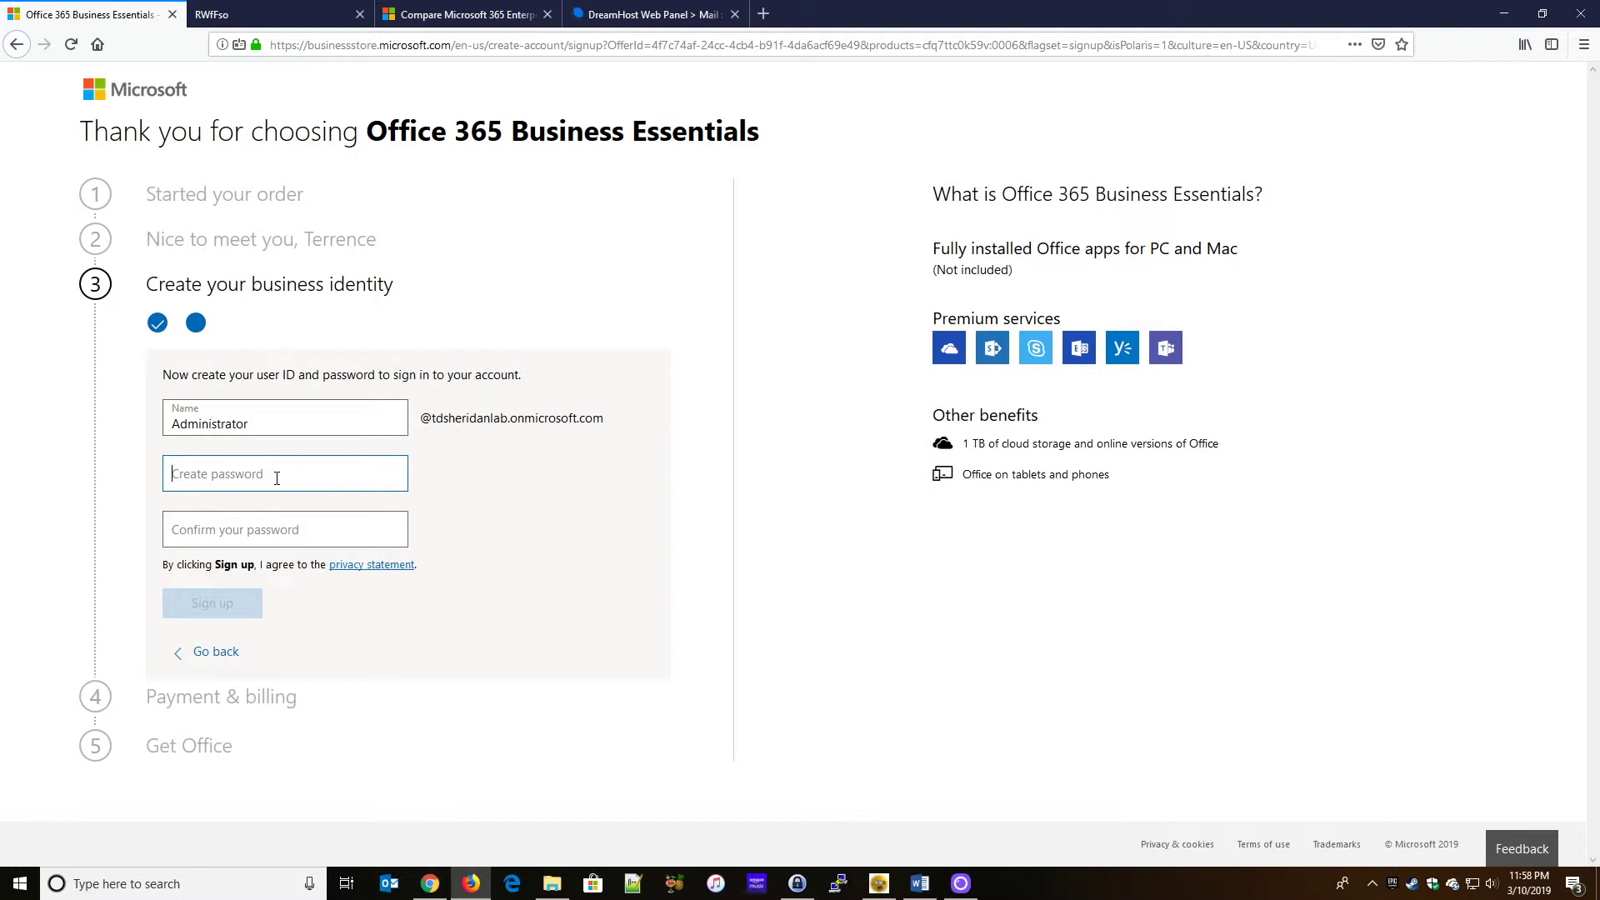
pyautogui.write('•••••••••••••')
pyautogui.press('Tab')
pyautogui.write('•••••••••••••')
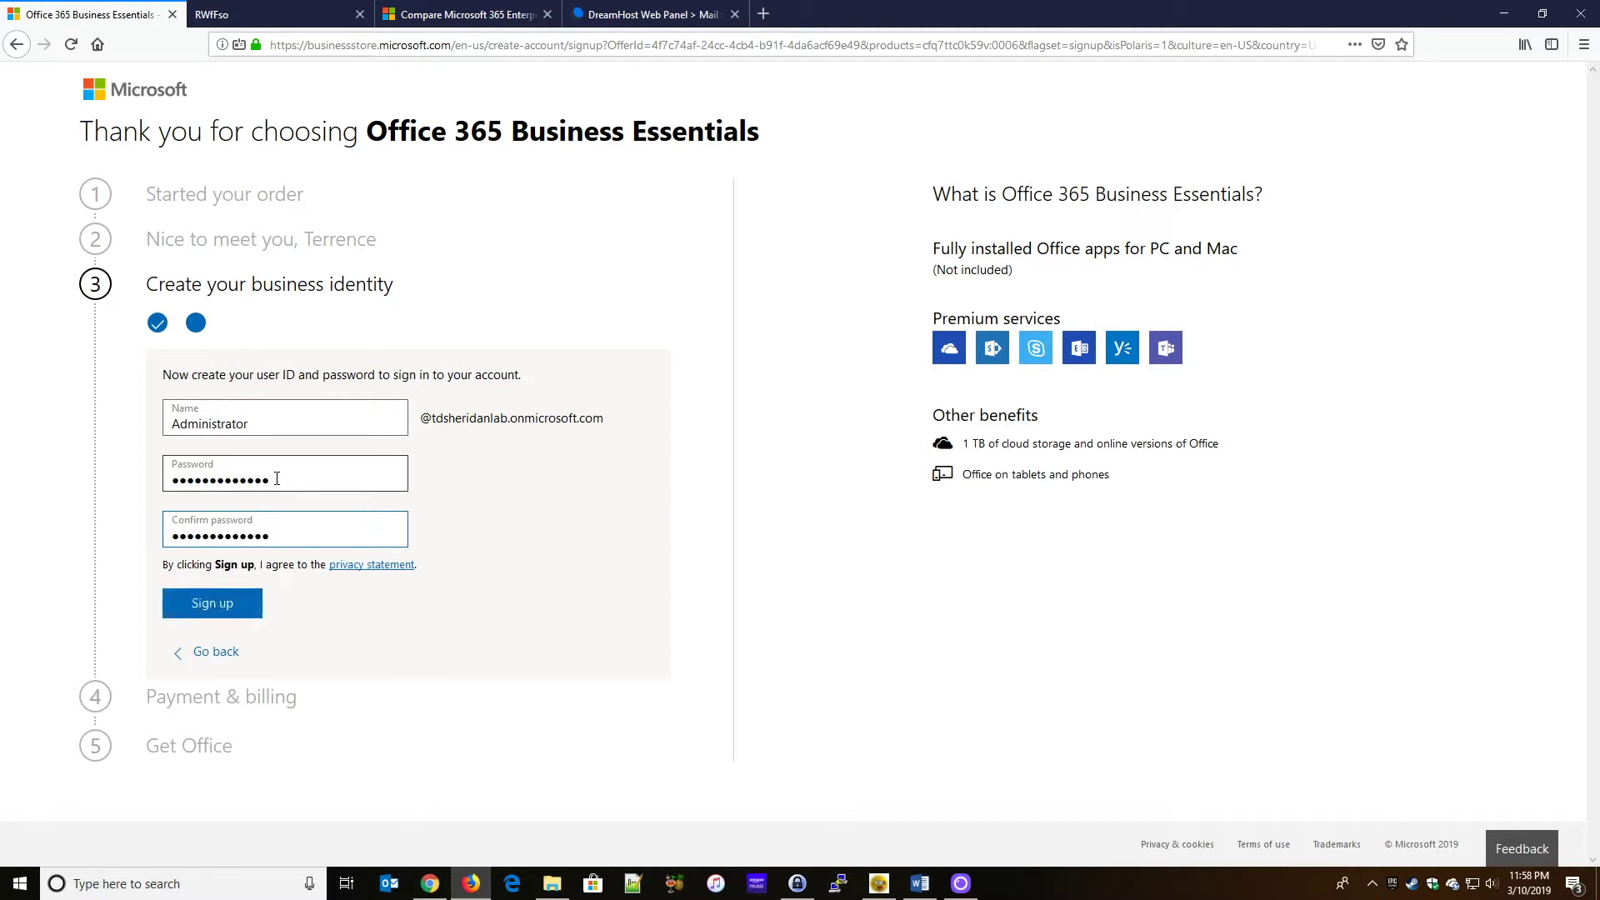
pyautogui.click(215, 606)
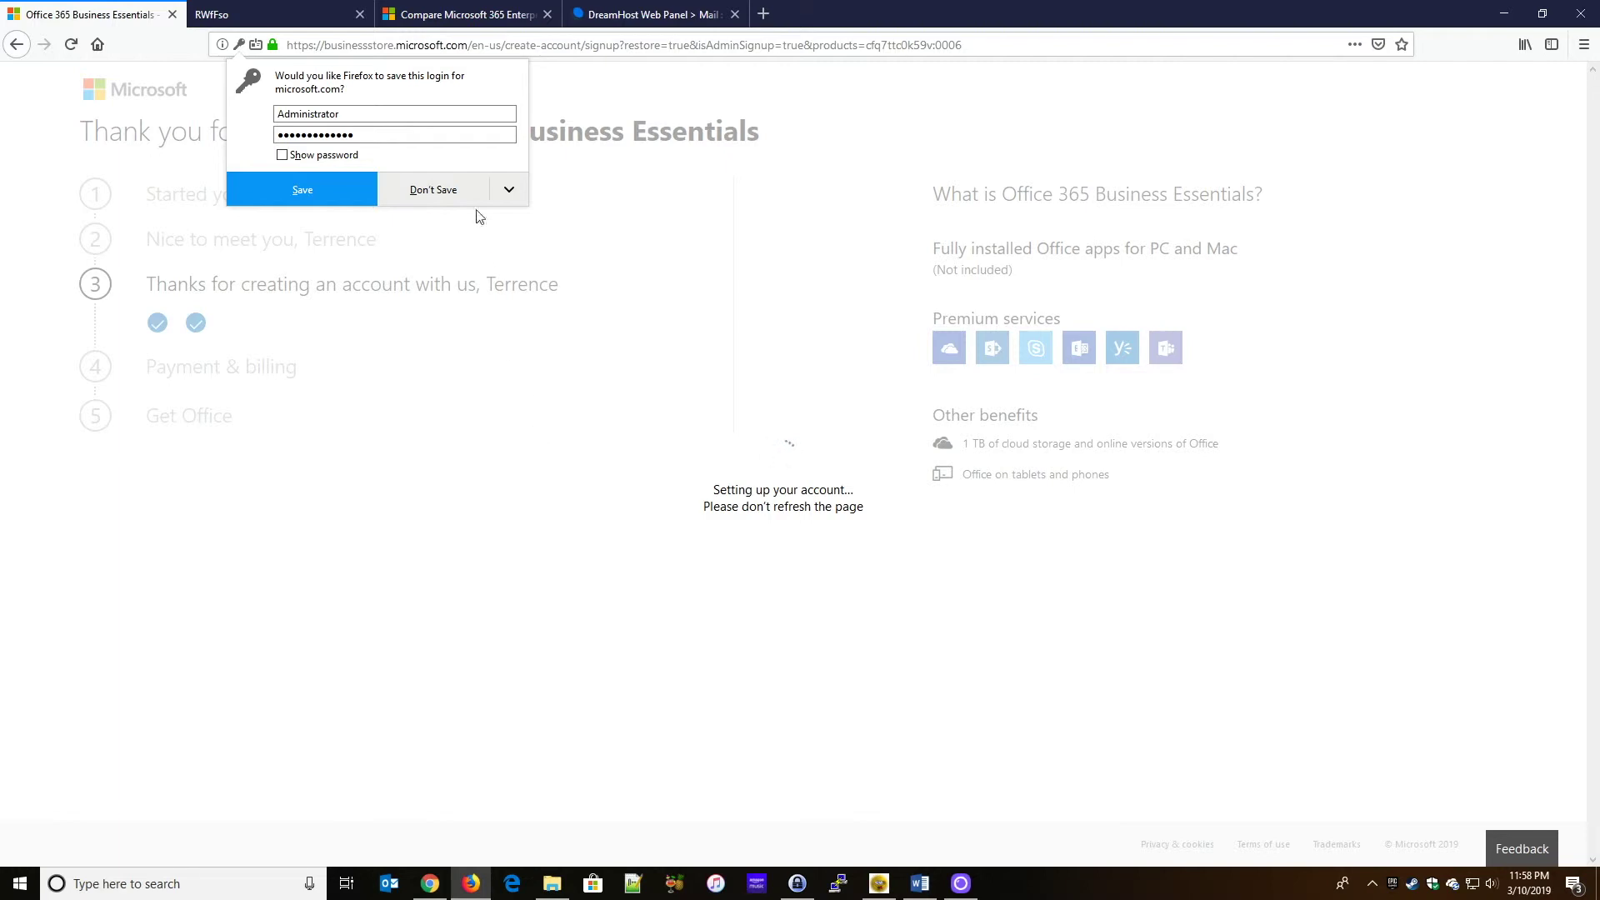
# - Decline Firefox's save-login prompt and select the Number of users value
pyautogui.click(445, 190)
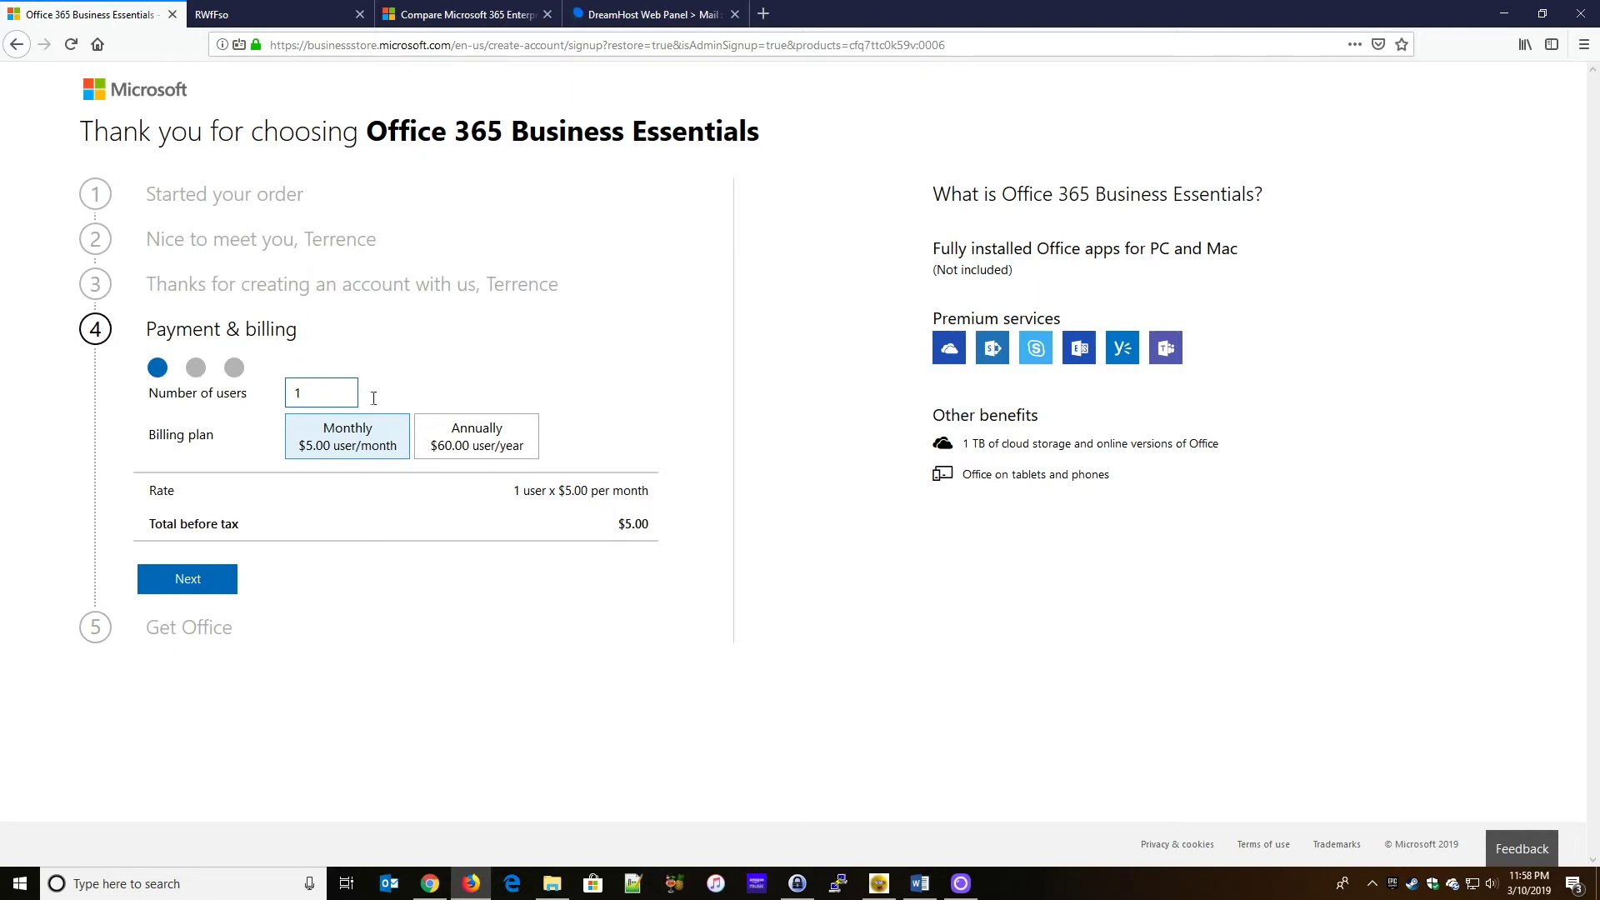
pyautogui.hotkey('ctrl', 'a')
# - Keep 1 user on the $5.00 monthly plan and load the card payment form
pyautogui.click(187, 583)
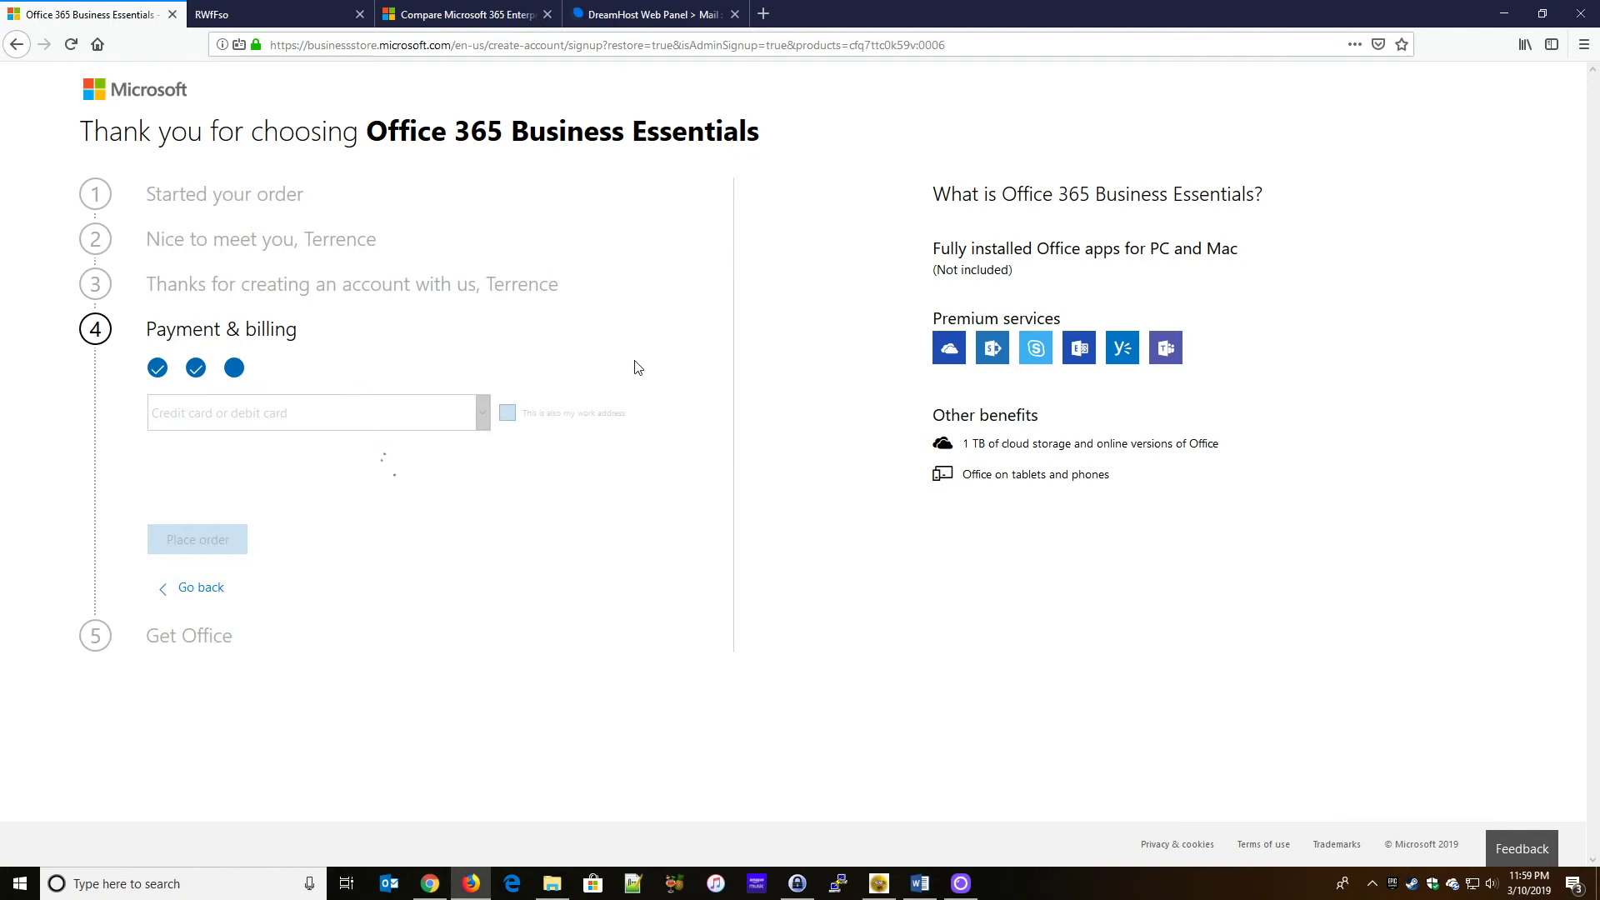
pyautogui.scroll(-1, 631, 370)
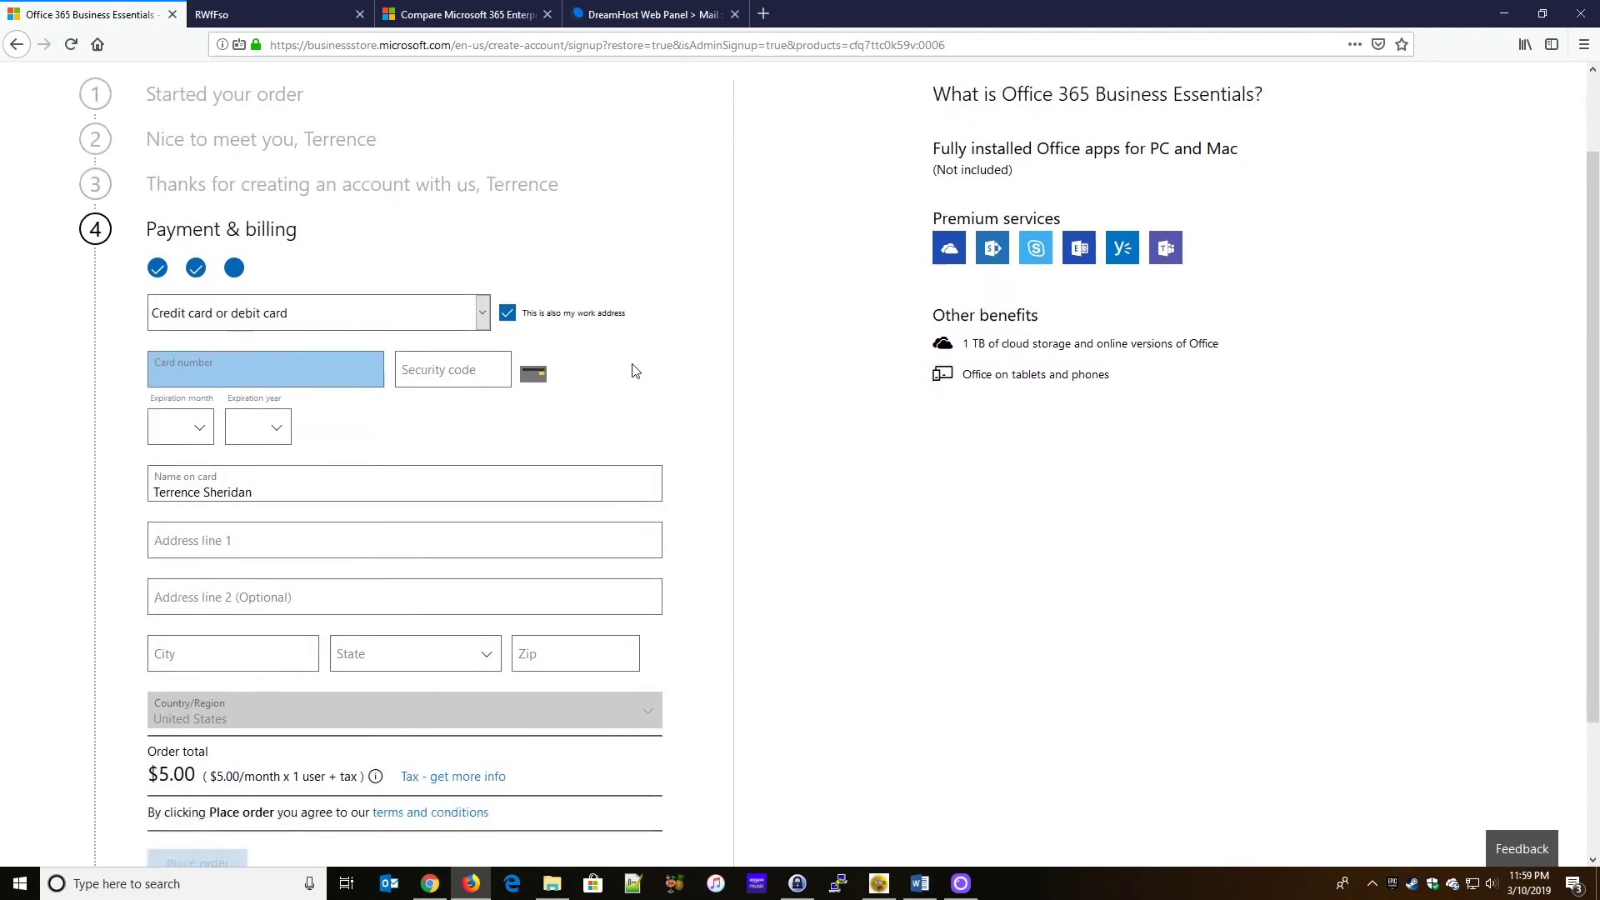